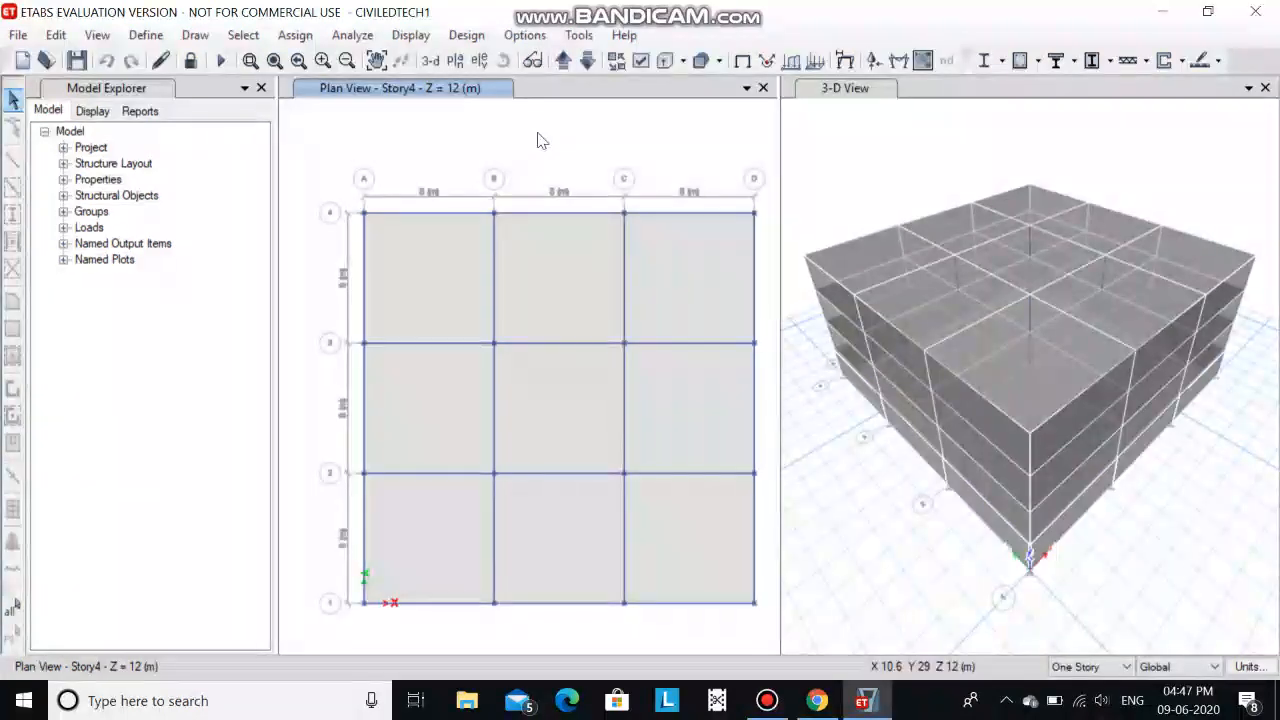
# - Unlock the model, accepting deletion of its analysis results, and open the load pattern definitions
pyautogui.click(190, 61)
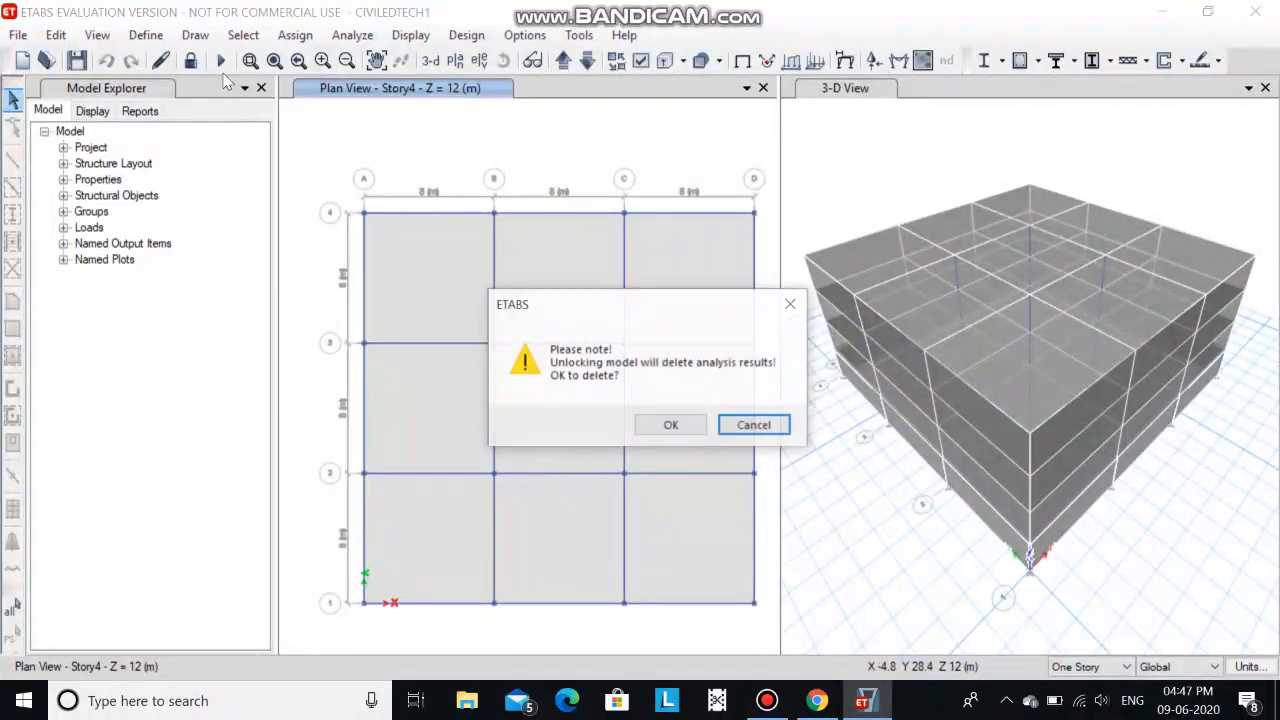
pyautogui.click(671, 426)
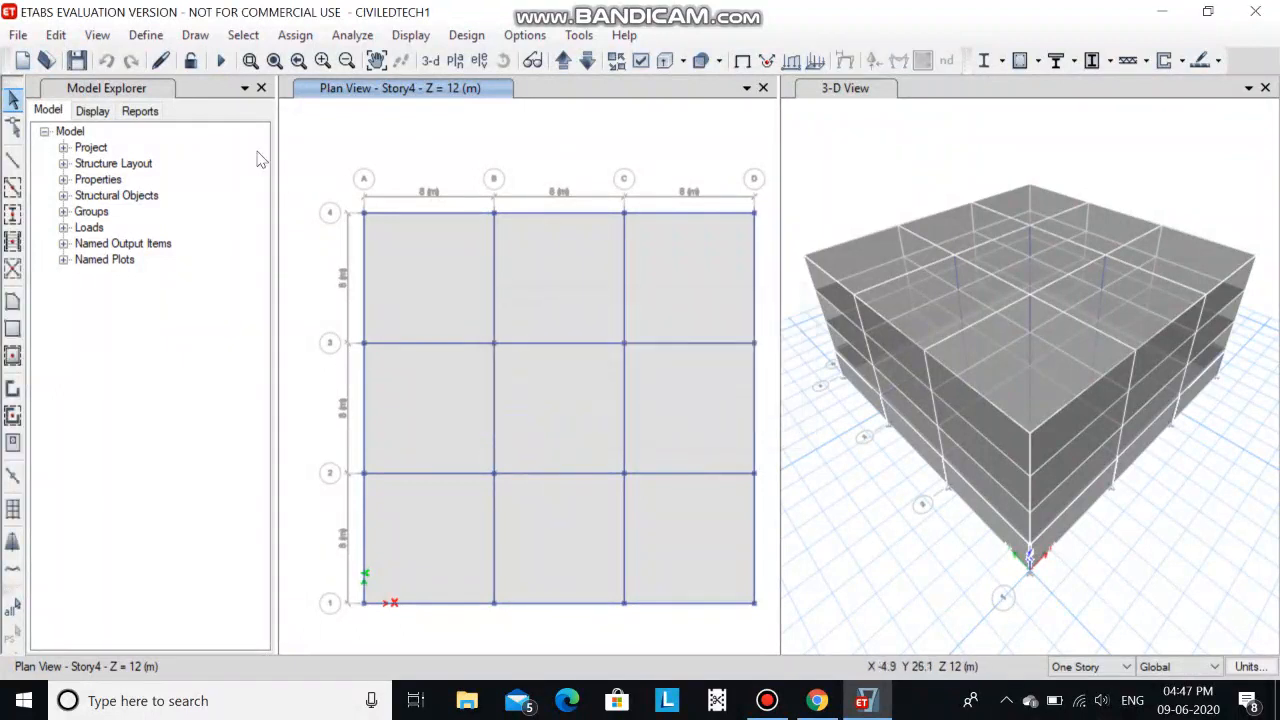
pyautogui.click(146, 36)
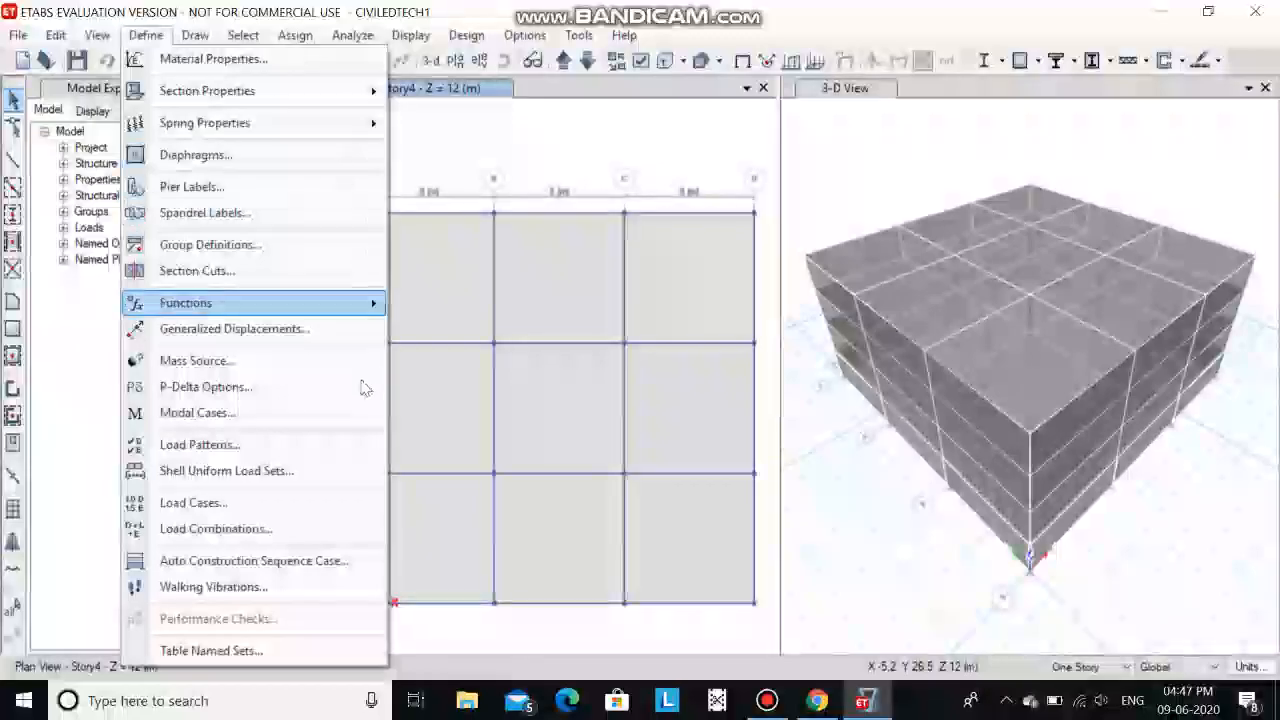
pyautogui.click(268, 448)
# - Add a load pattern named seismic with type Seismic and auto lateral load IS1893 2002
pyautogui.moveTo(341, 300); pyautogui.dragTo(265, 306)
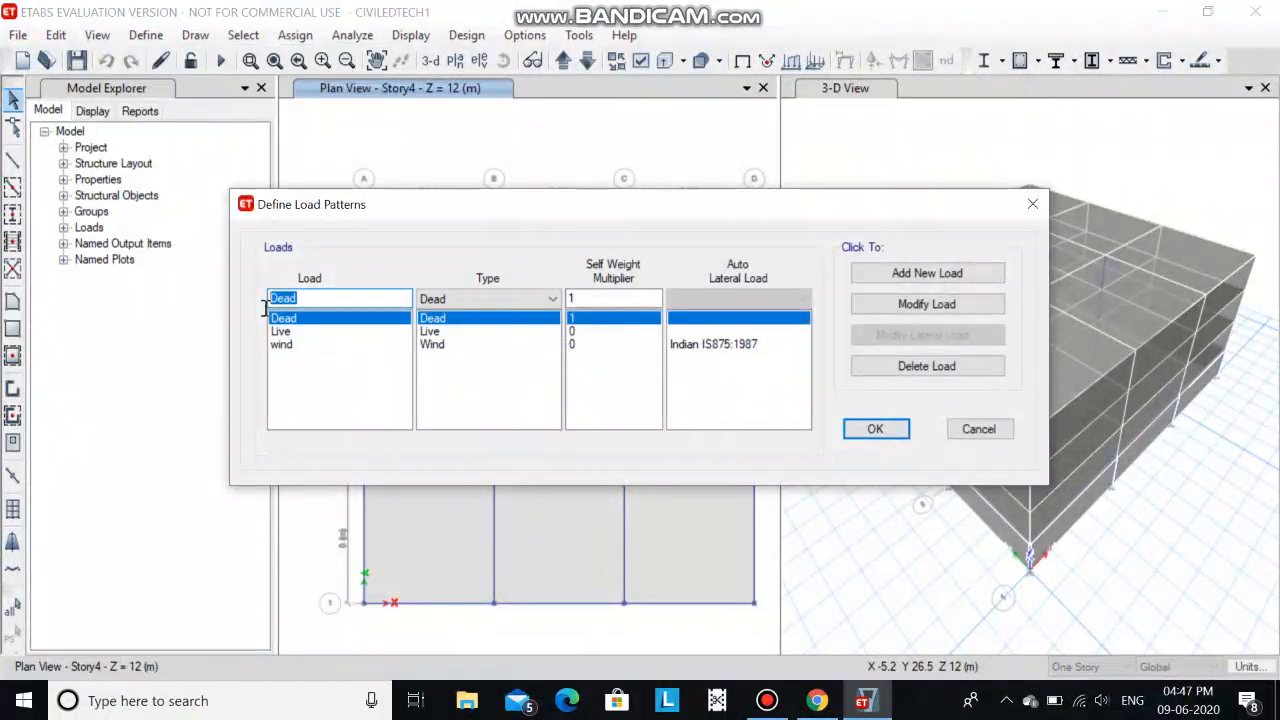
pyautogui.write('seismic')
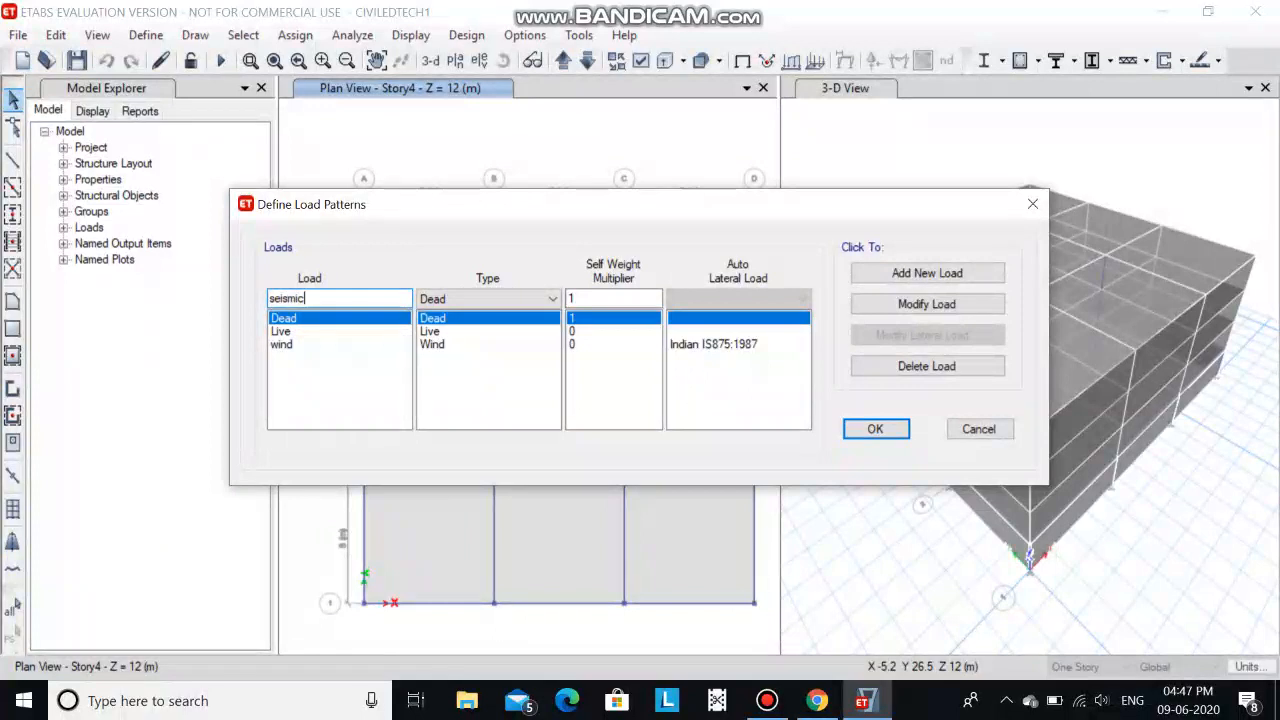
pyautogui.click(545, 299)
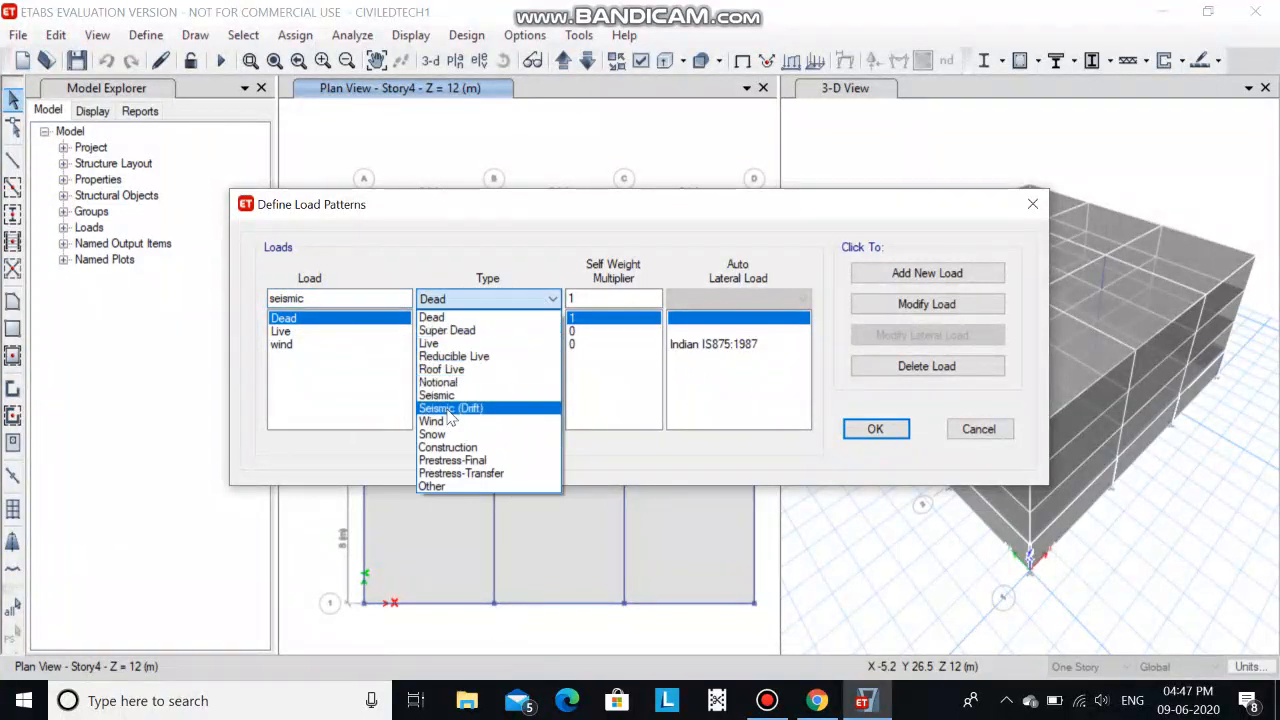
pyautogui.click(440, 395)
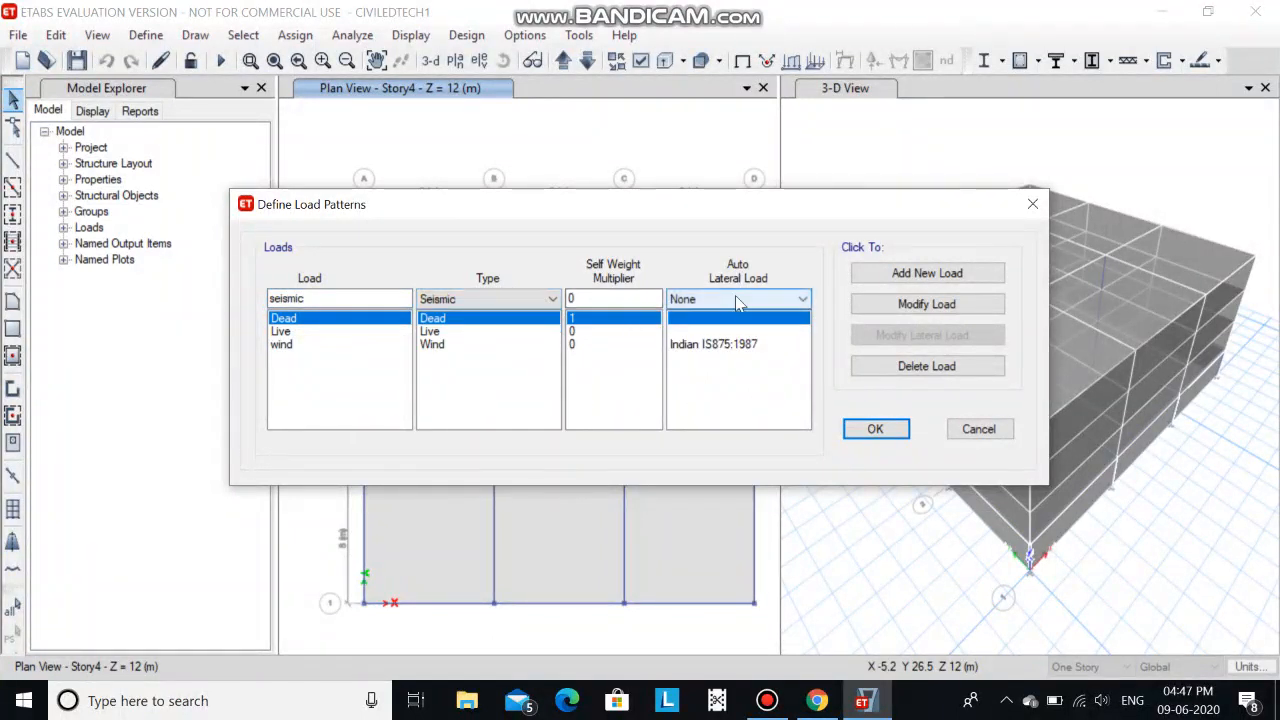
pyautogui.click(737, 301)
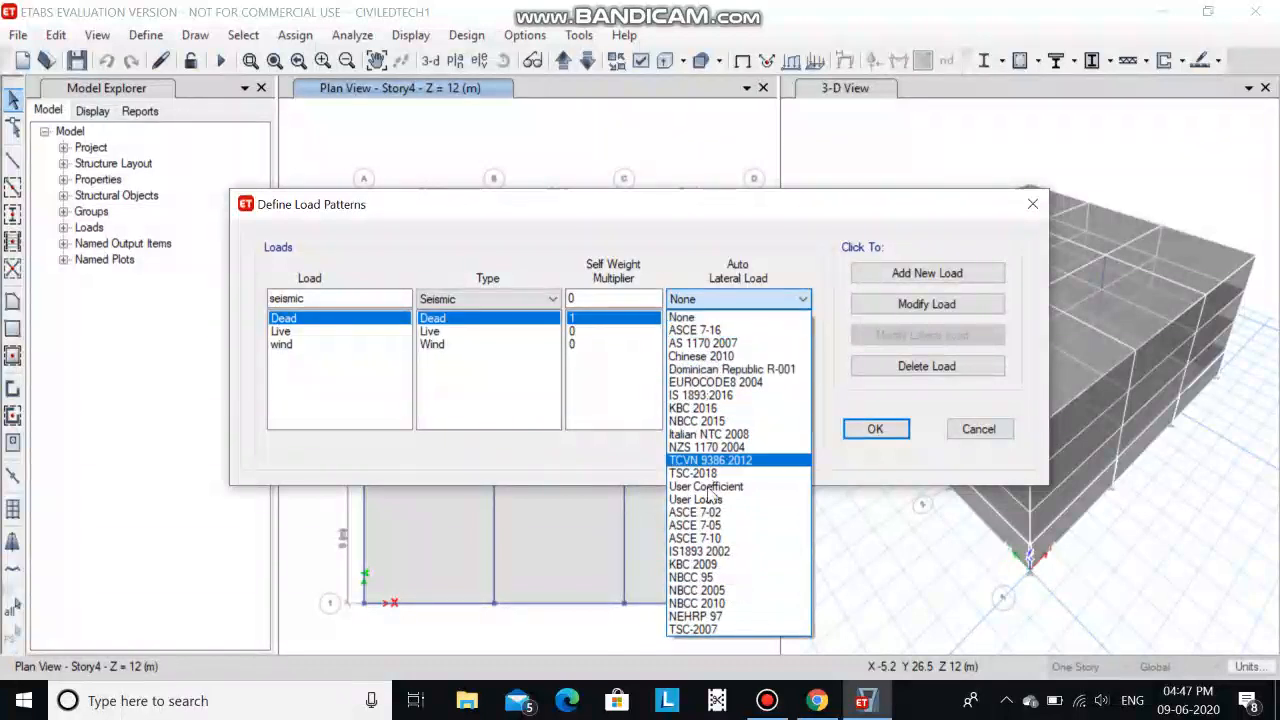
pyautogui.click(728, 553)
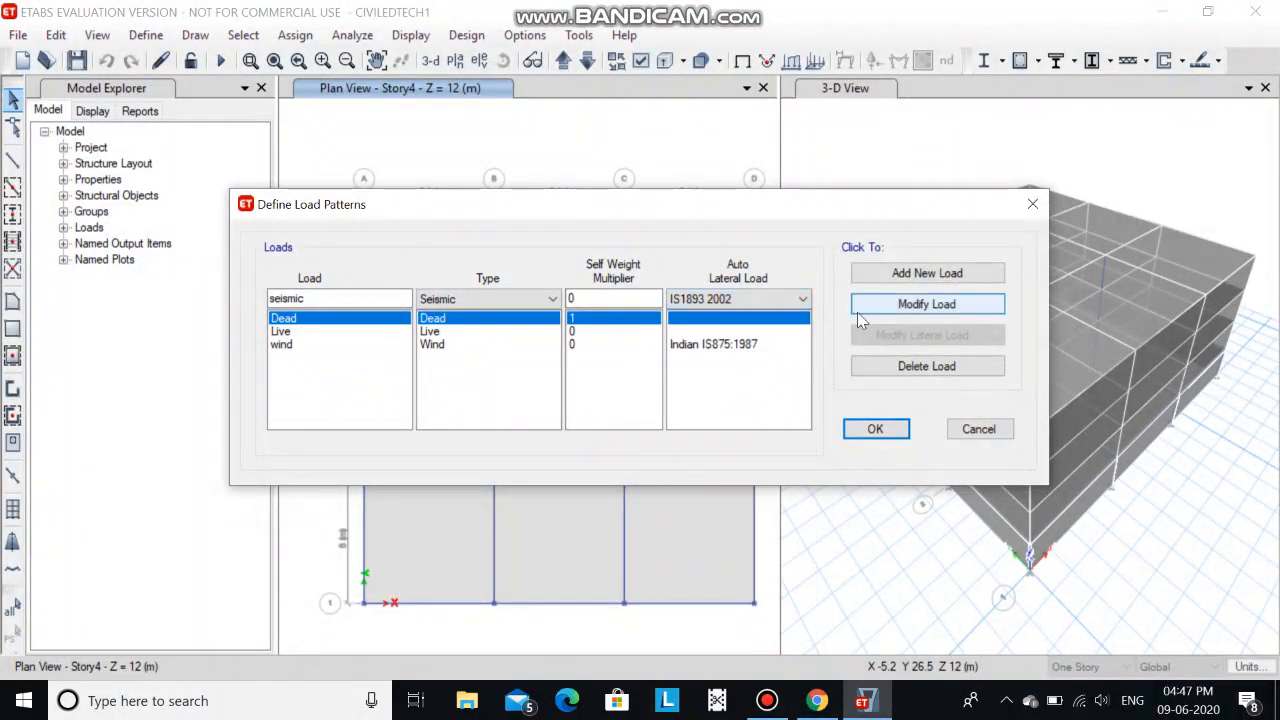
pyautogui.click(927, 279)
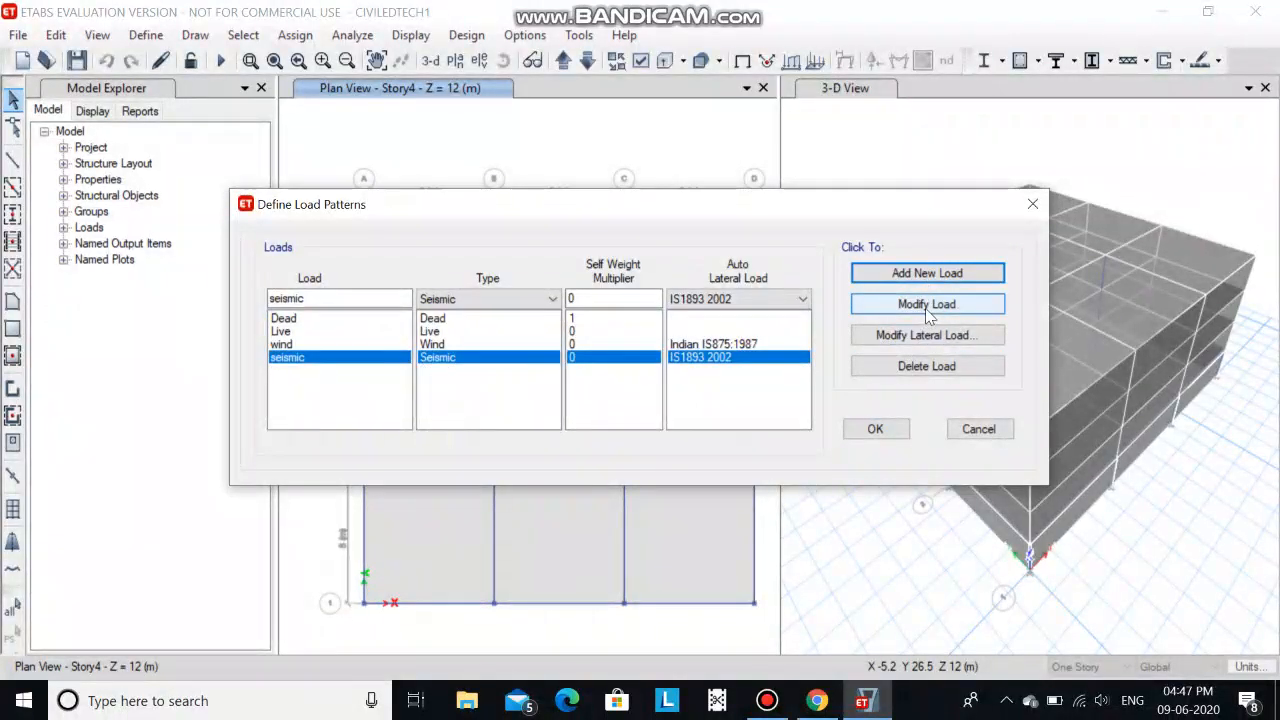
# - In the seismic pattern's lateral load settings, disable all four eccentricity options, keeping only X Dir and Y Dir
pyautogui.click(932, 340)
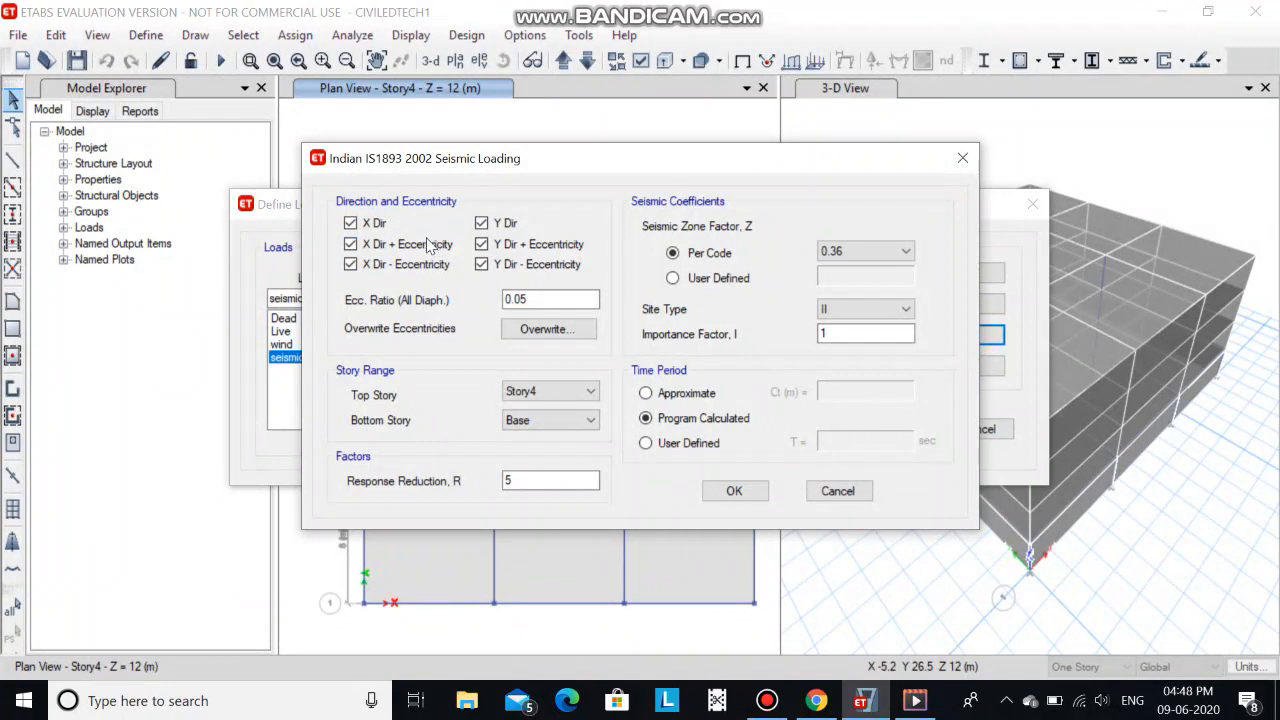
pyautogui.click(350, 244)
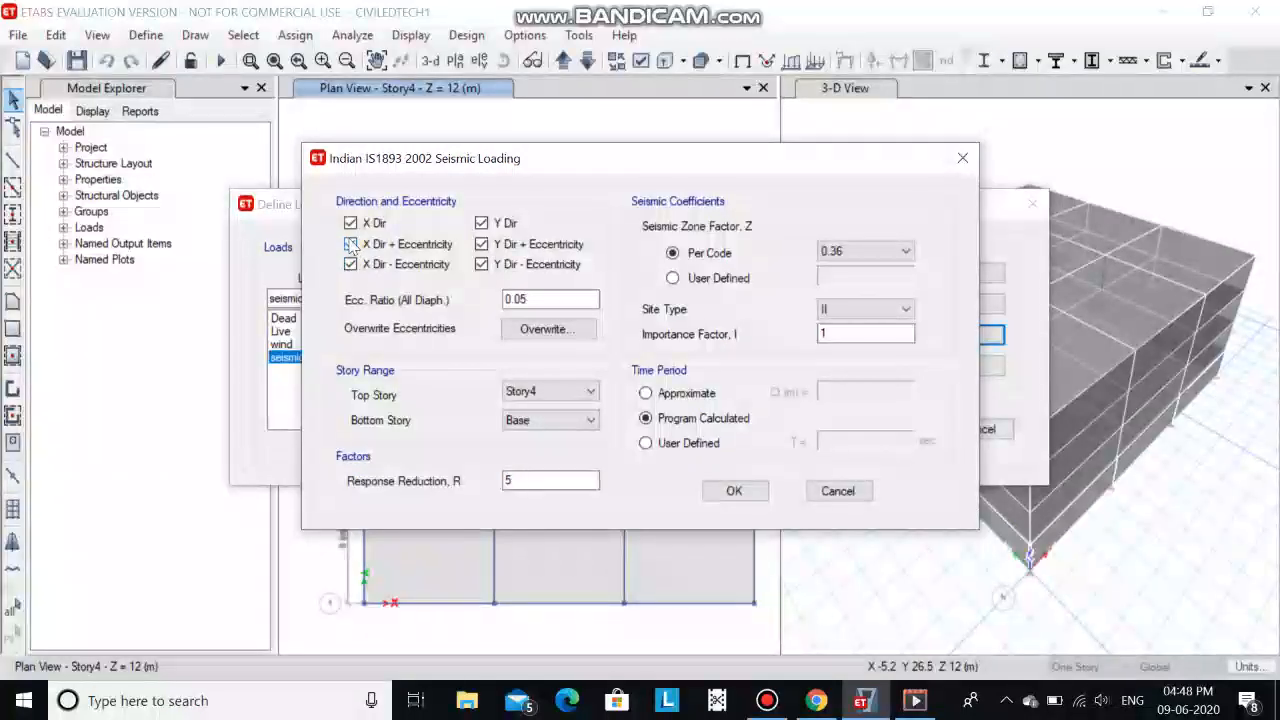
pyautogui.click(350, 264)
pyautogui.click(481, 244)
pyautogui.click(481, 264)
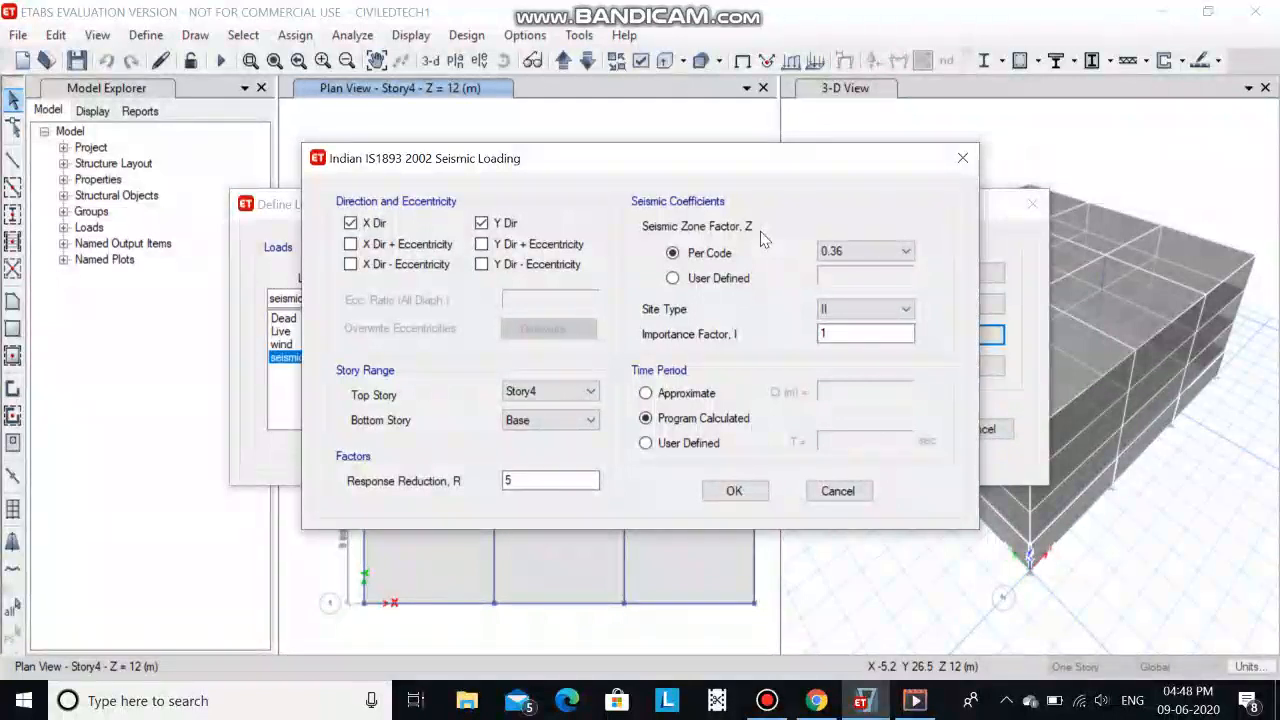
# - Set the seismic zone factor to 0.16, site type to II and response reduction to 3, and accept the load patterns
pyautogui.click(879, 256)
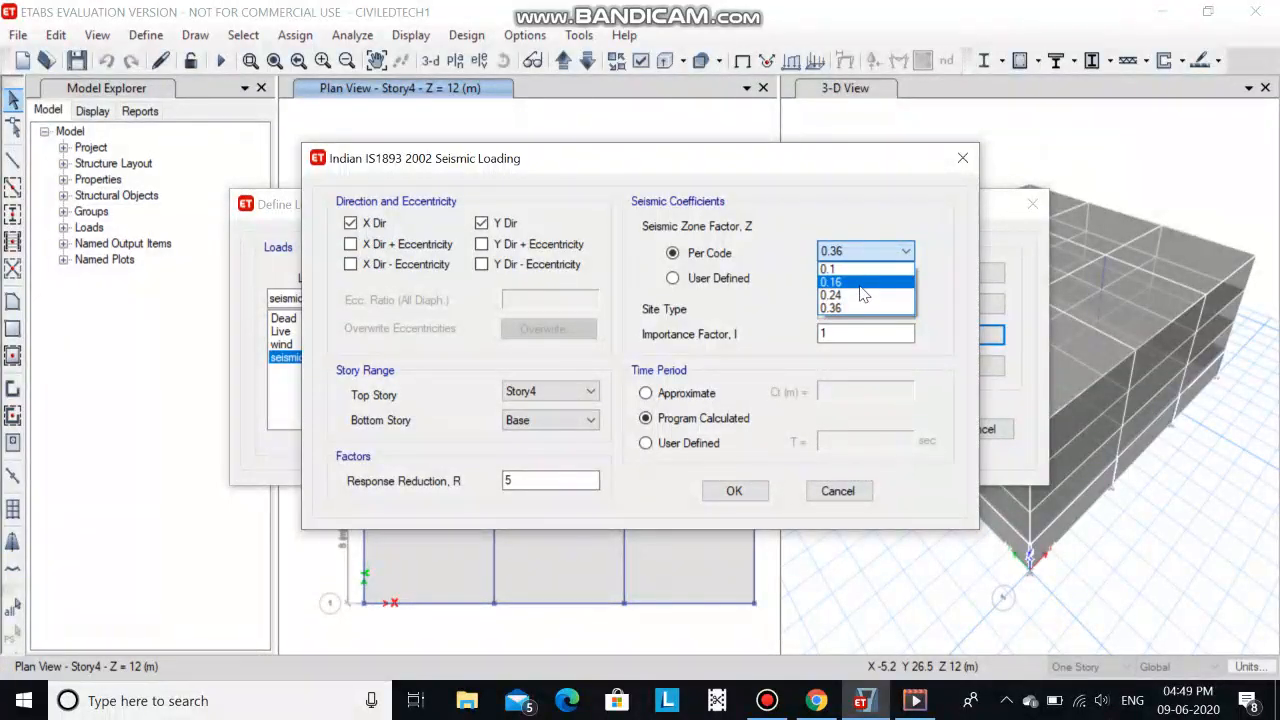
pyautogui.click(859, 284)
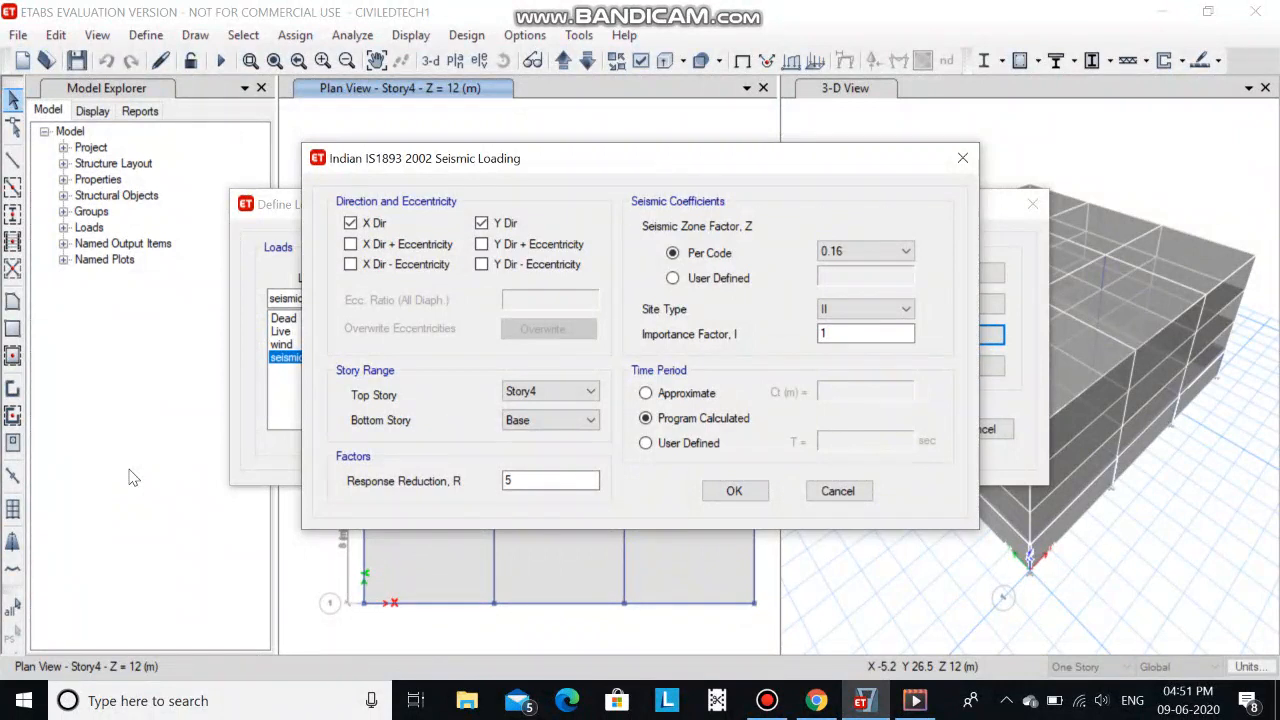
pyautogui.click(872, 309)
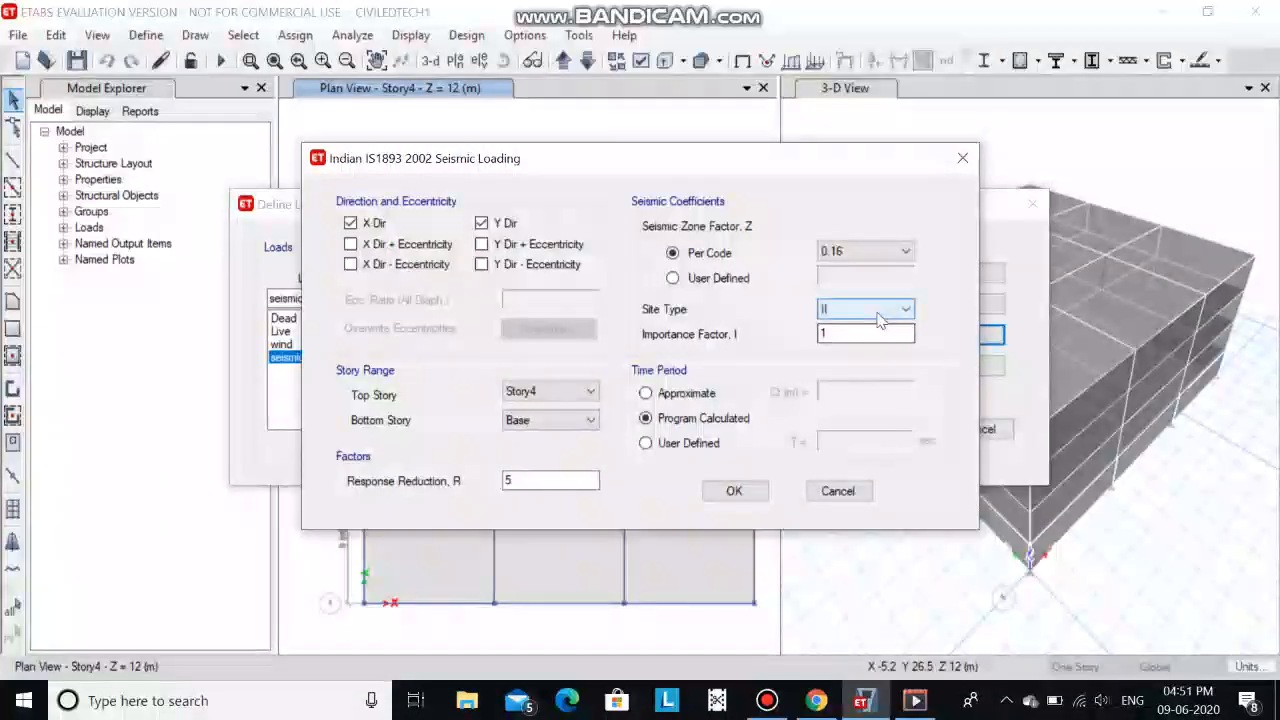
pyautogui.click(870, 322)
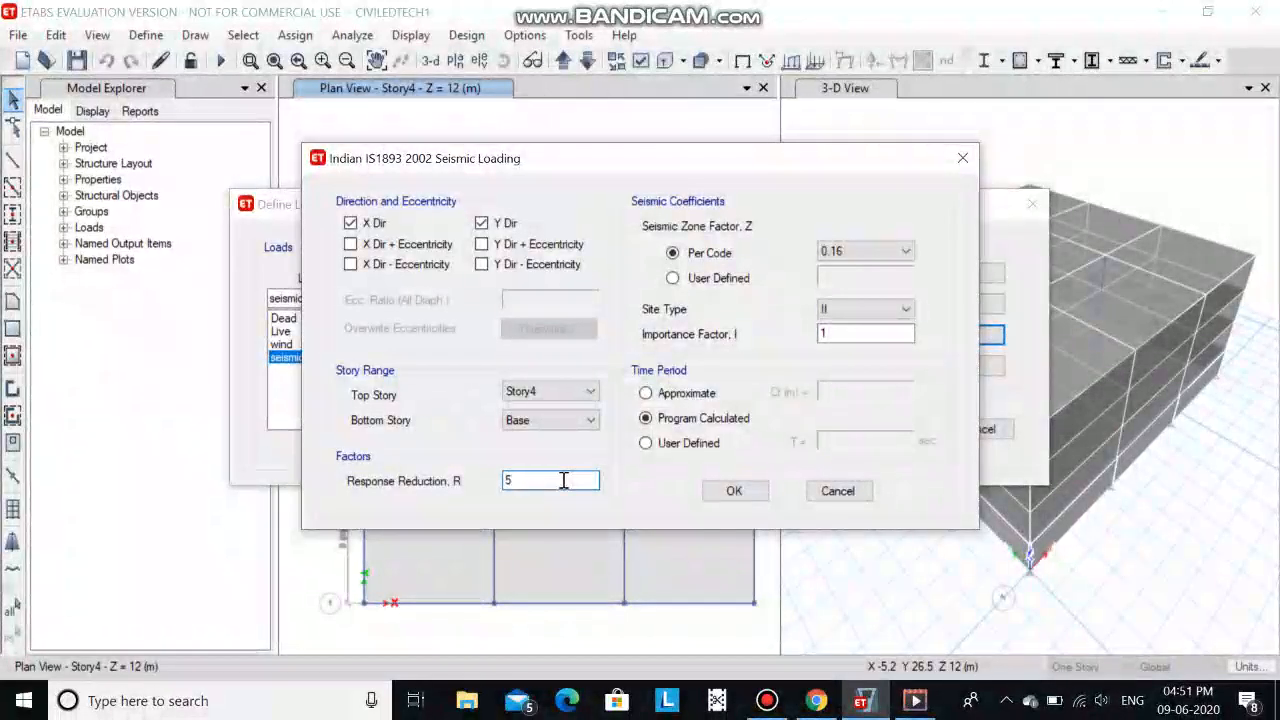
pyautogui.press('BackSpace')
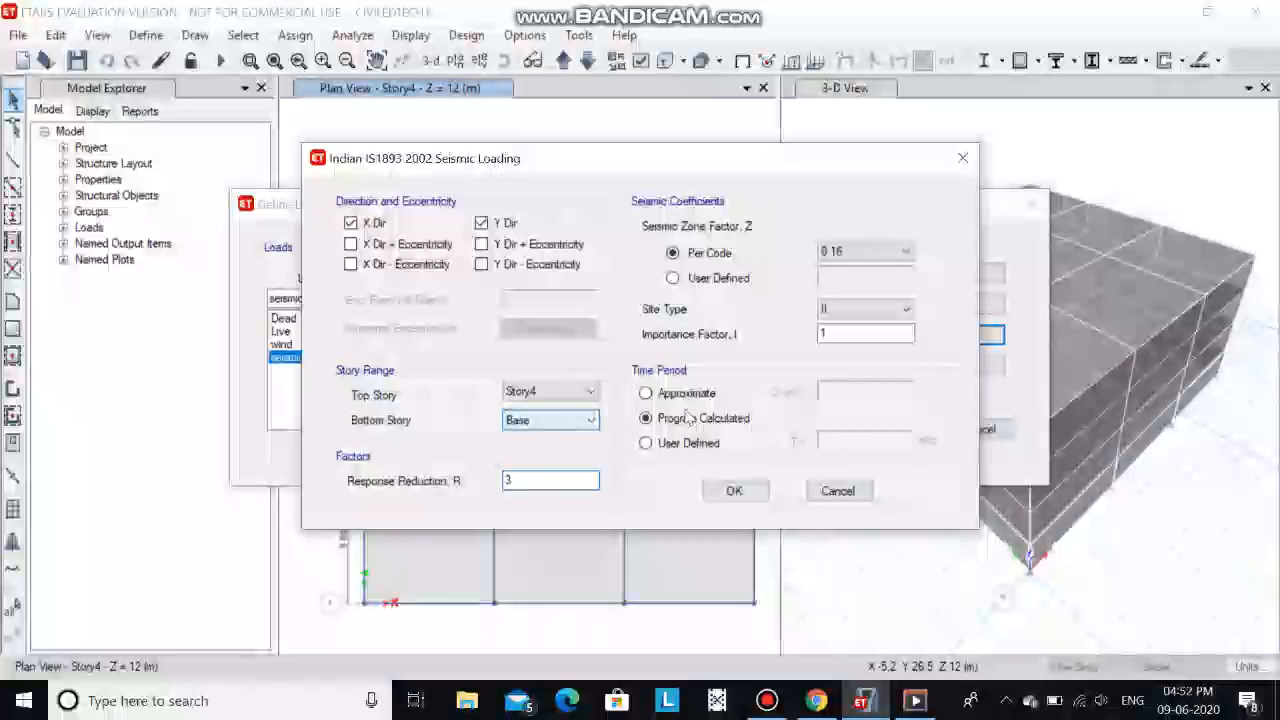
pyautogui.click(745, 491)
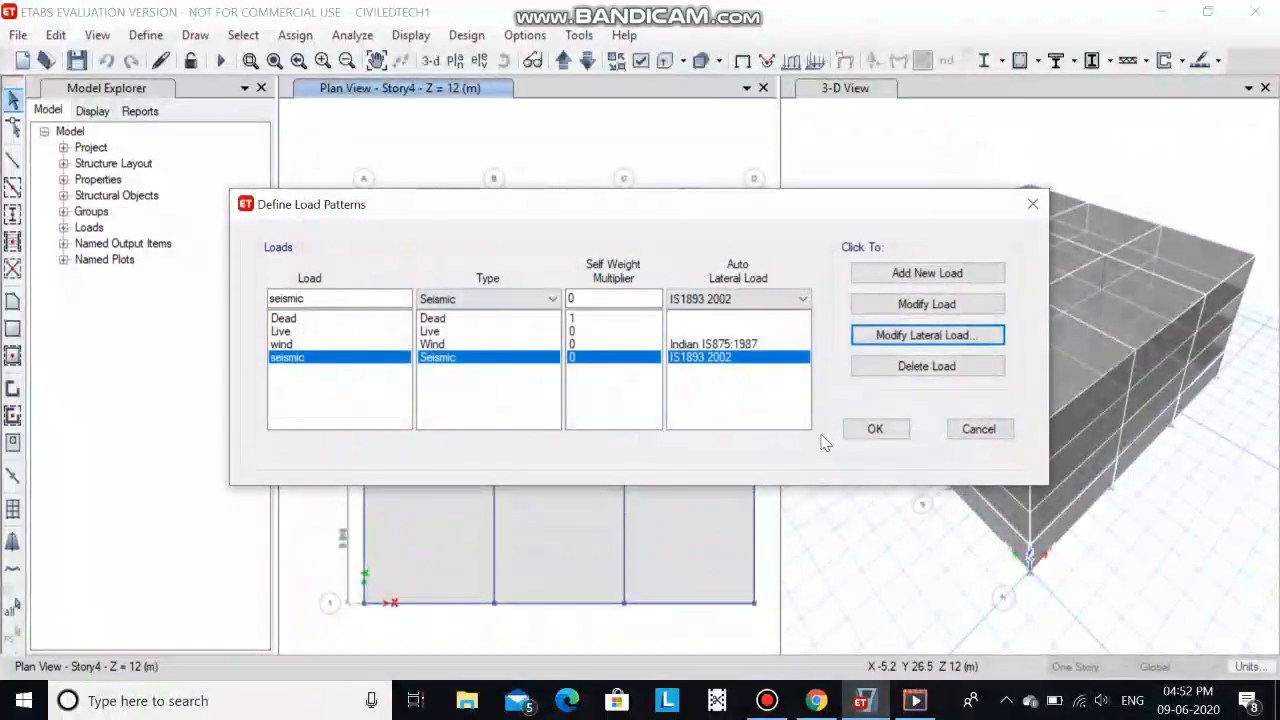
pyautogui.click(875, 429)
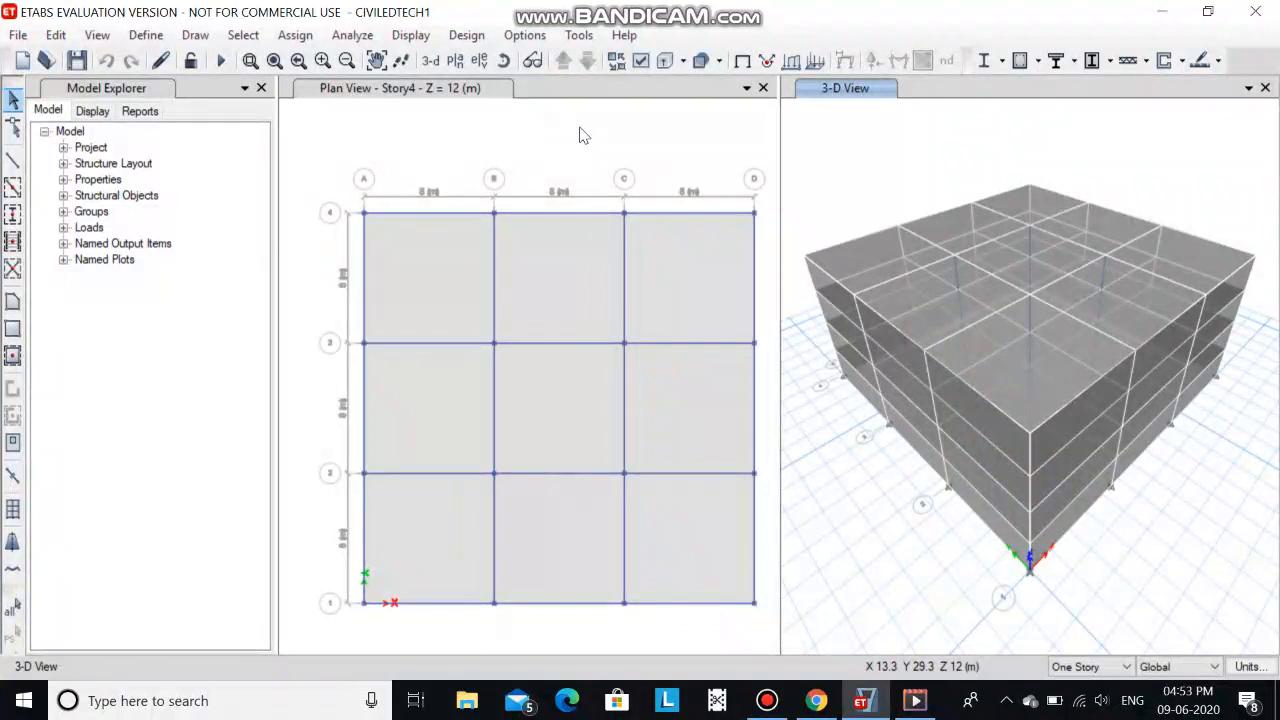
# - Review the load combinations and accept the default design combination options without selecting any design type
pyautogui.click(163, 35)
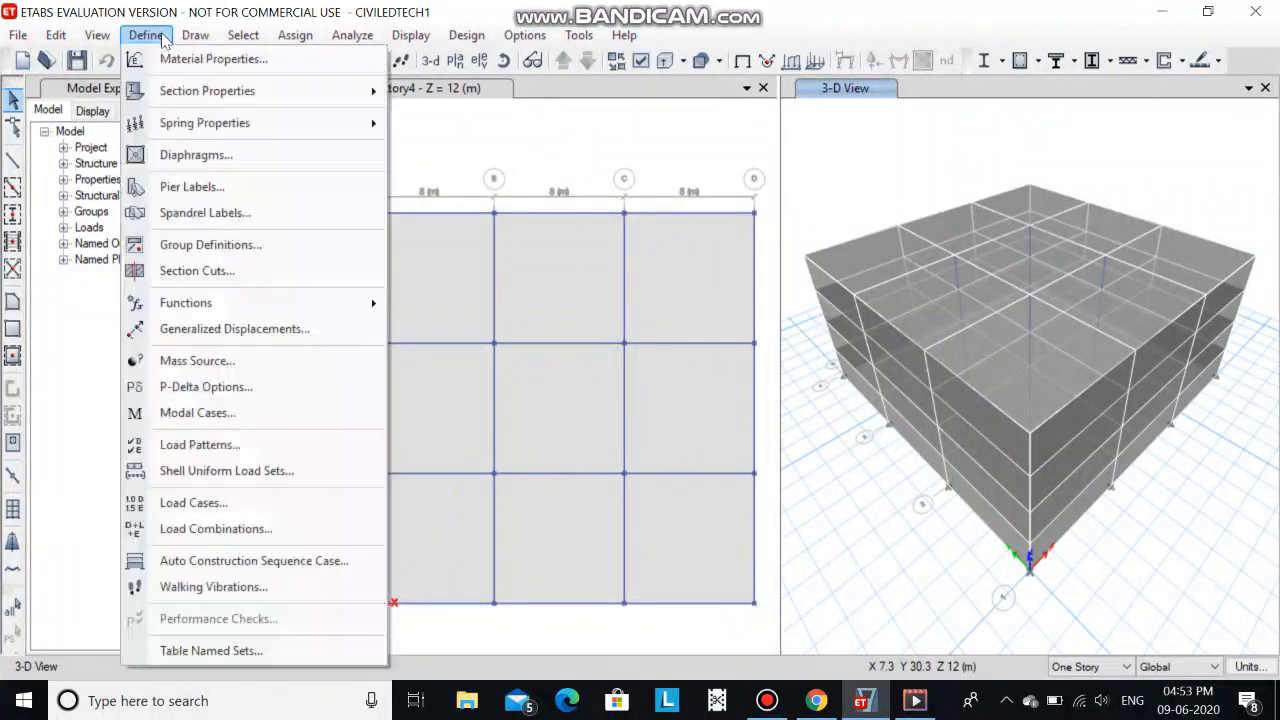
pyautogui.click(268, 528)
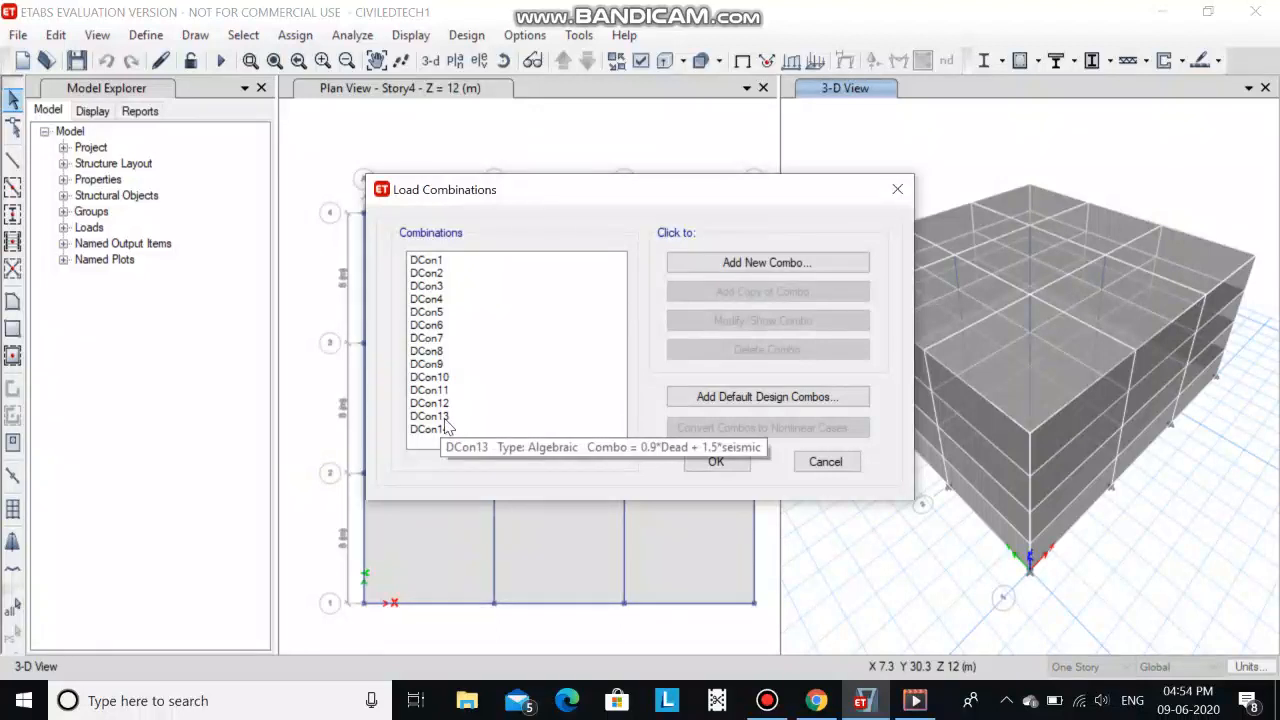
pyautogui.click(740, 398)
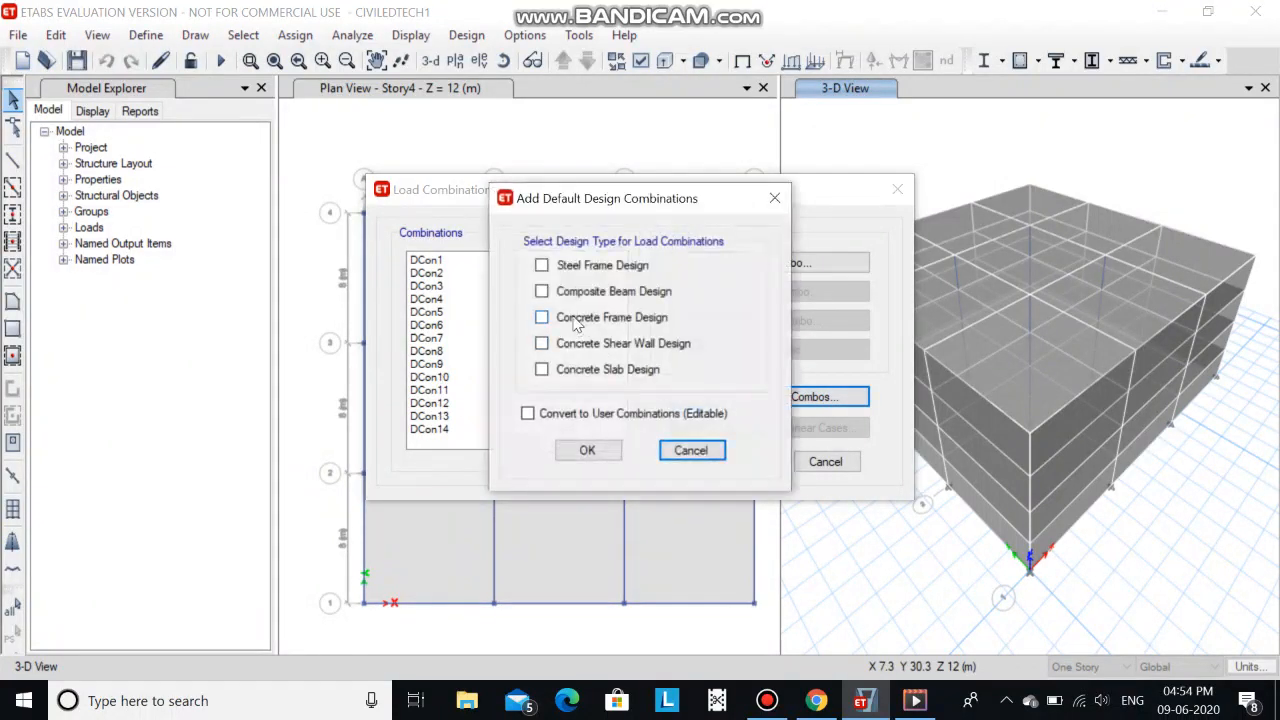
pyautogui.click(587, 450)
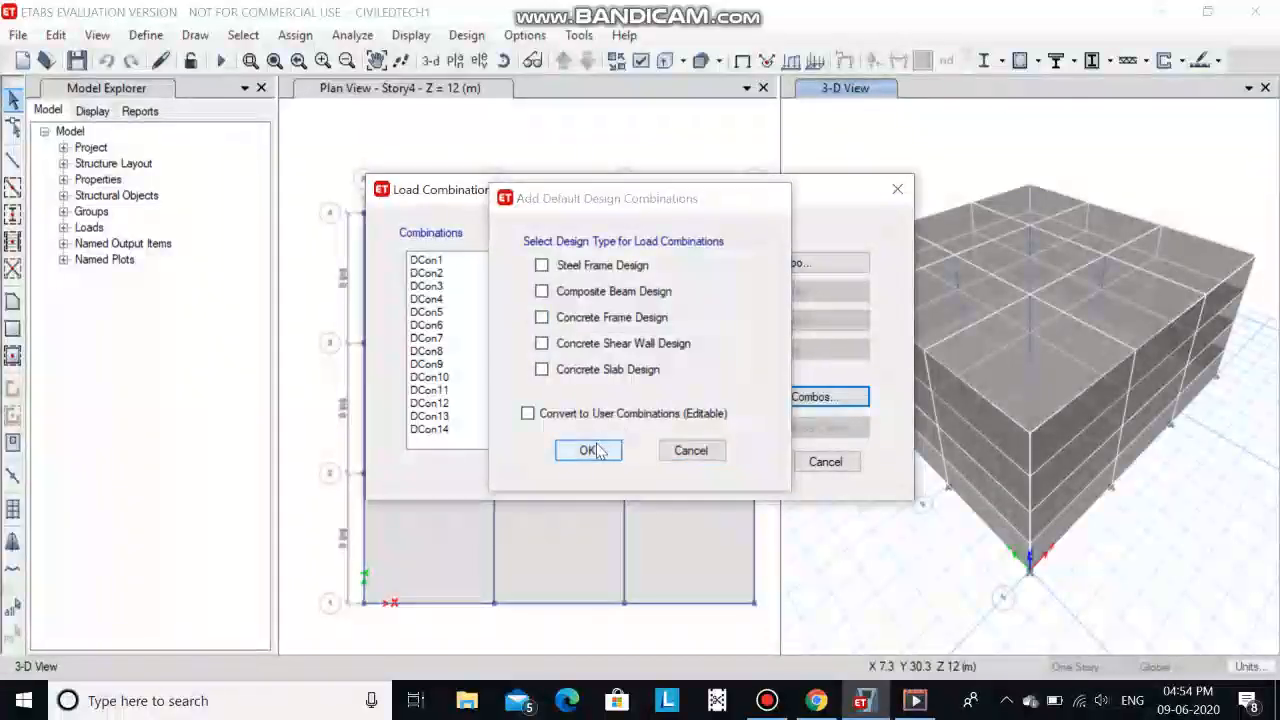
pyautogui.click(715, 460)
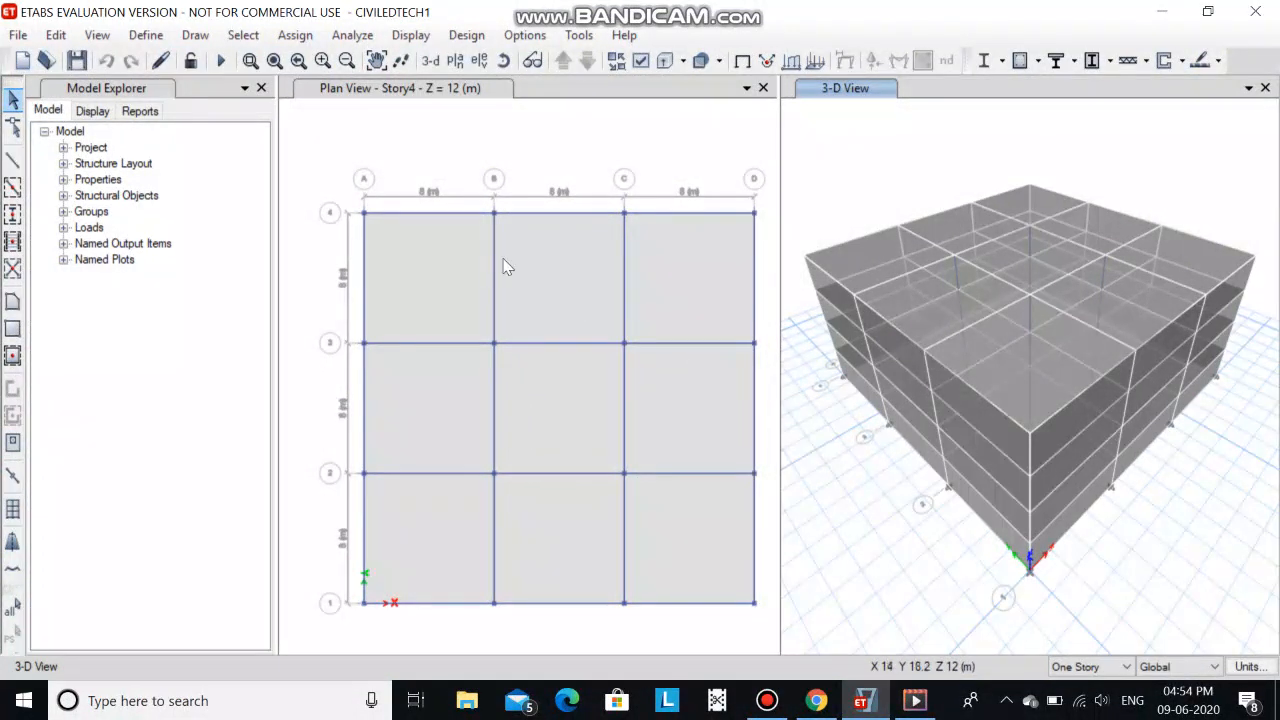
# - Set the wind load case to Do Not Run and run the analysis for the remaining cases
pyautogui.click(366, 41)
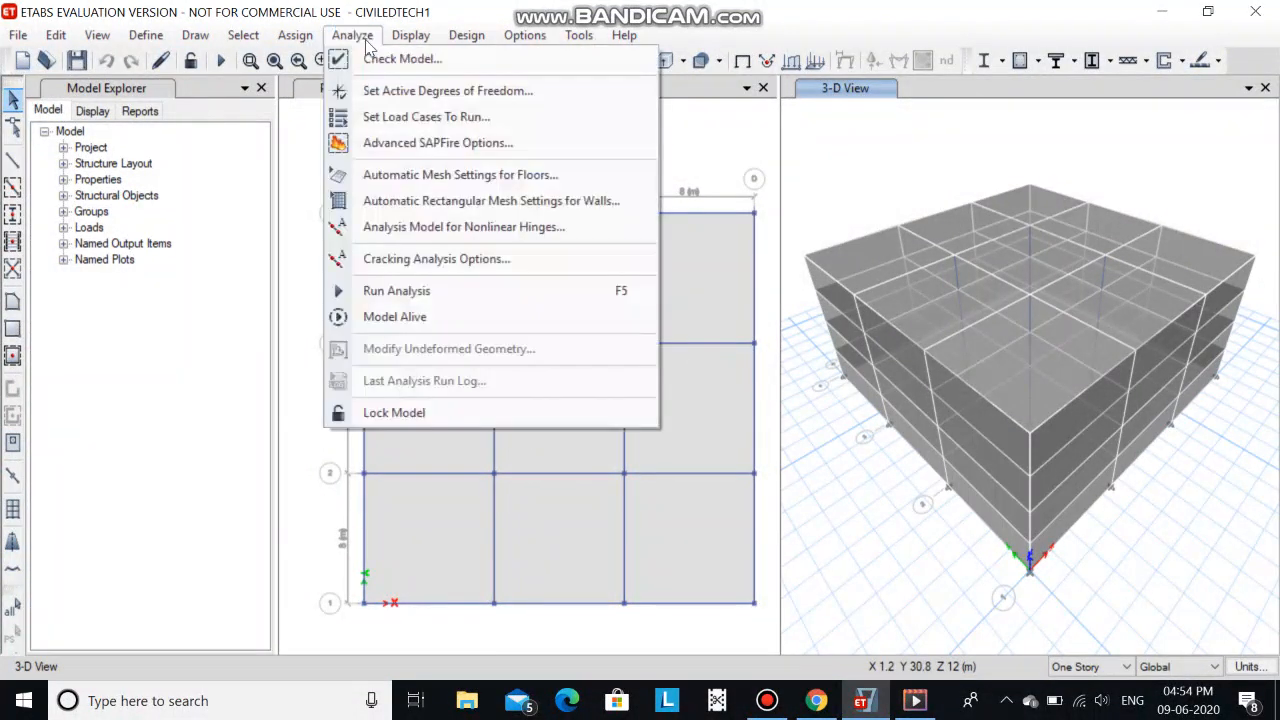
pyautogui.click(430, 117)
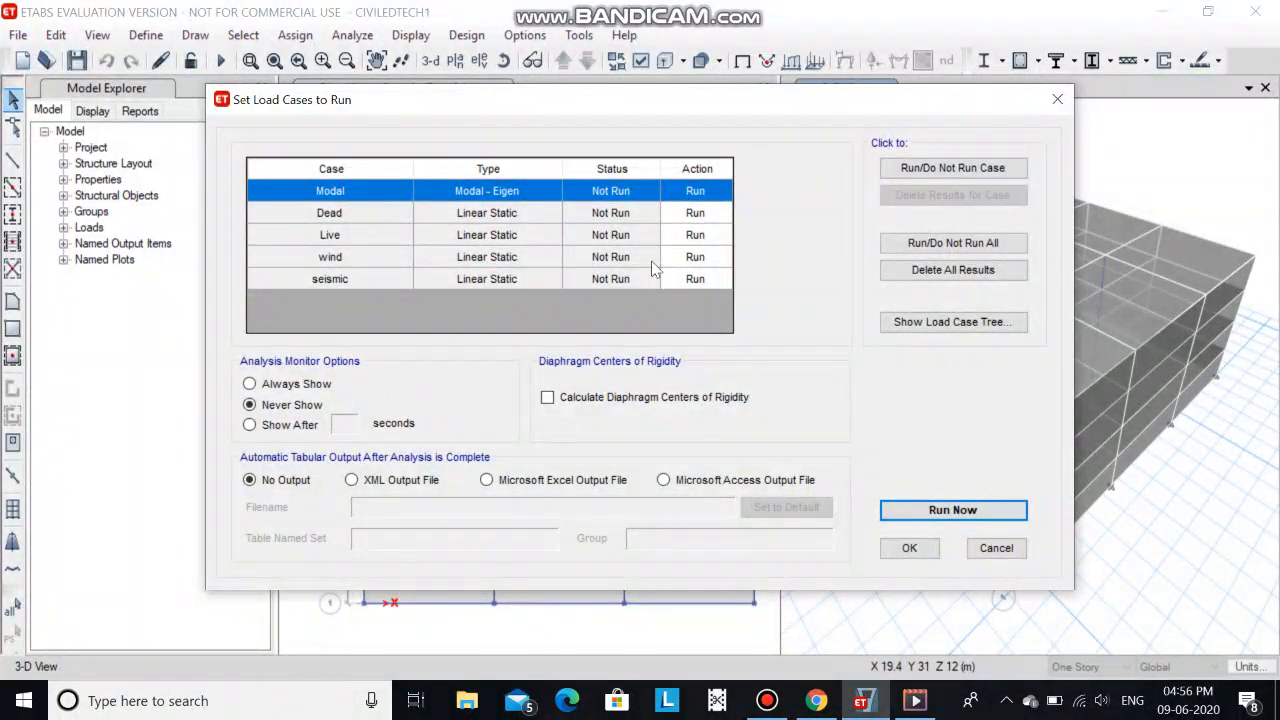
pyautogui.click(668, 258)
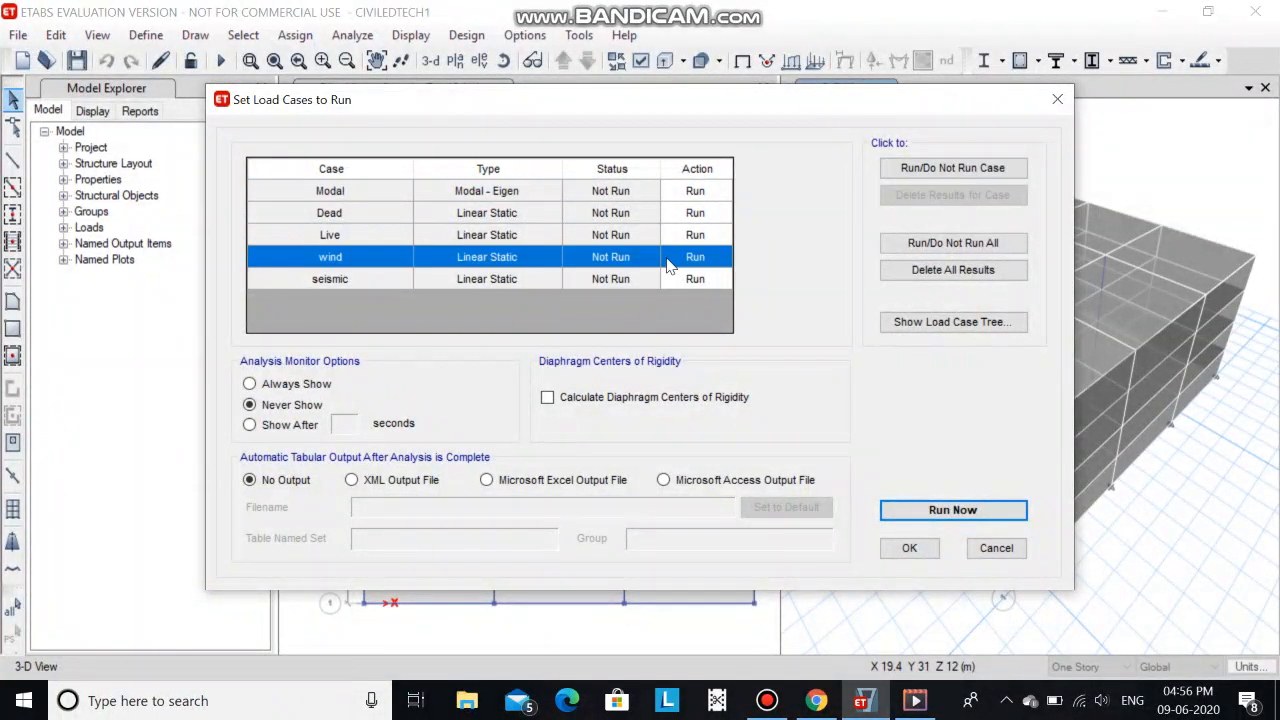
pyautogui.click(957, 171)
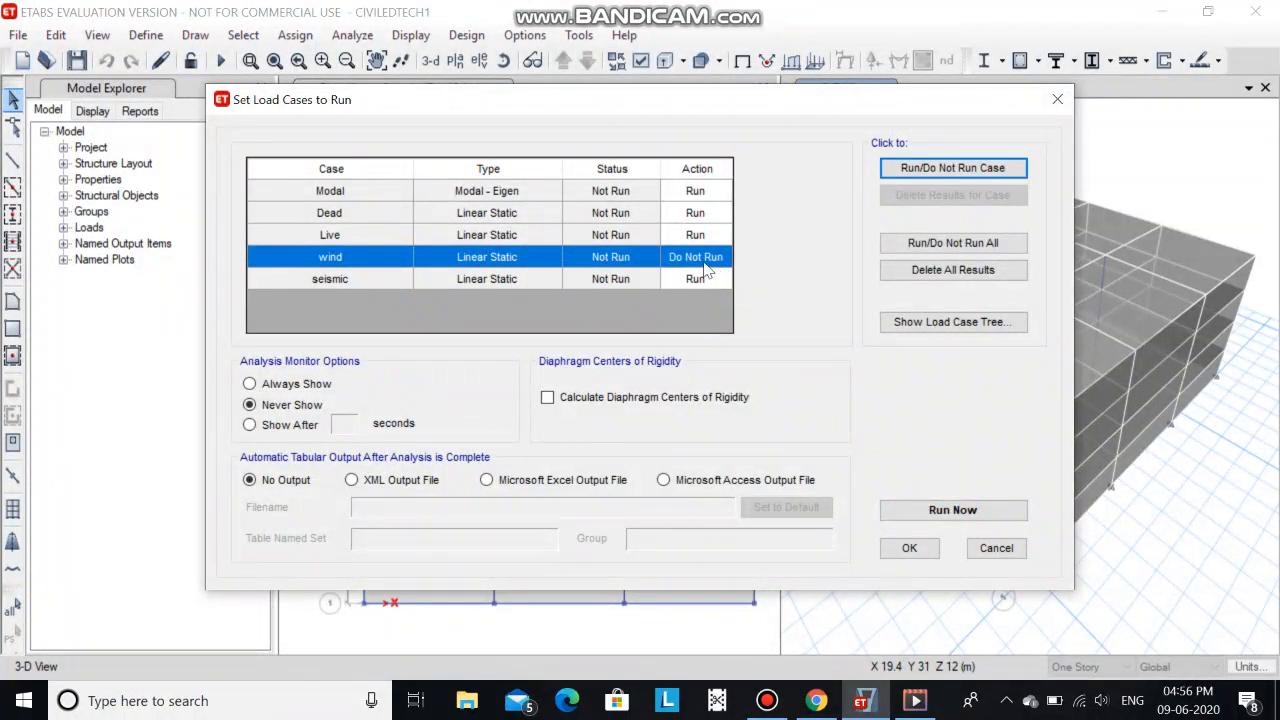
pyautogui.click(955, 511)
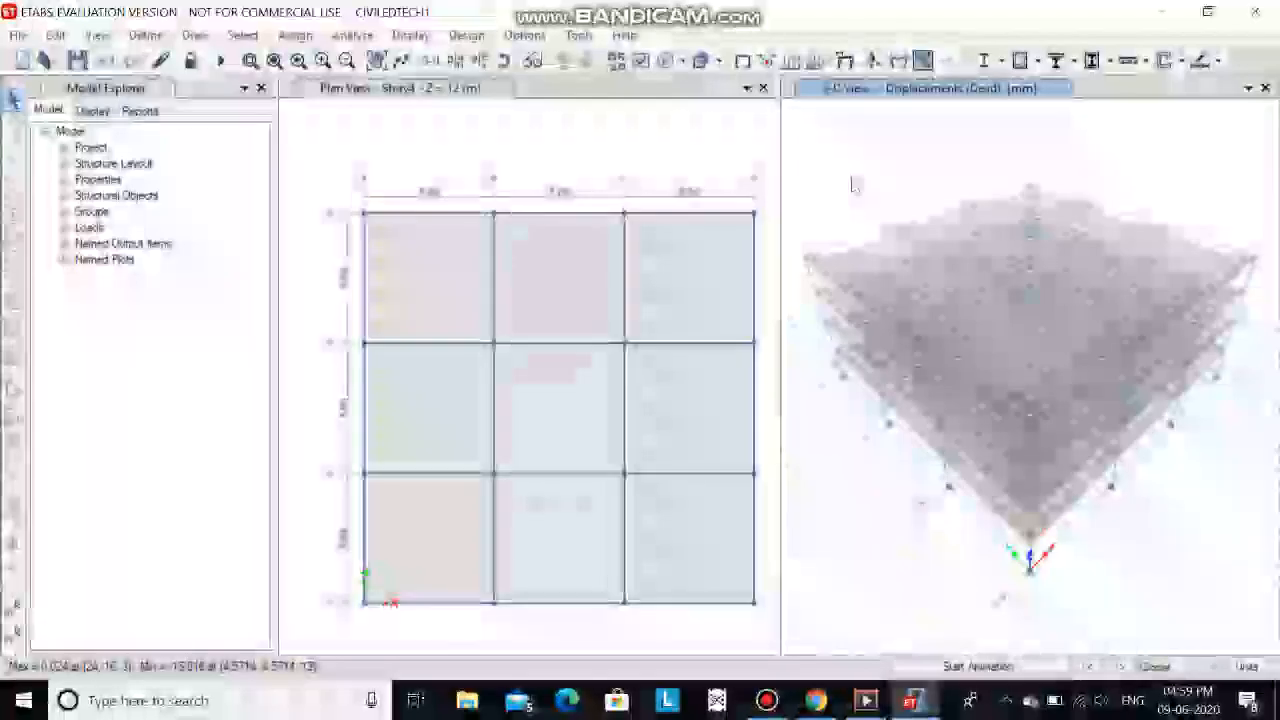
# - Examine the joint displacements under the Dead load at several points of the deformed slabs in the 3-D view
pyautogui.moveTo(1000, 316)
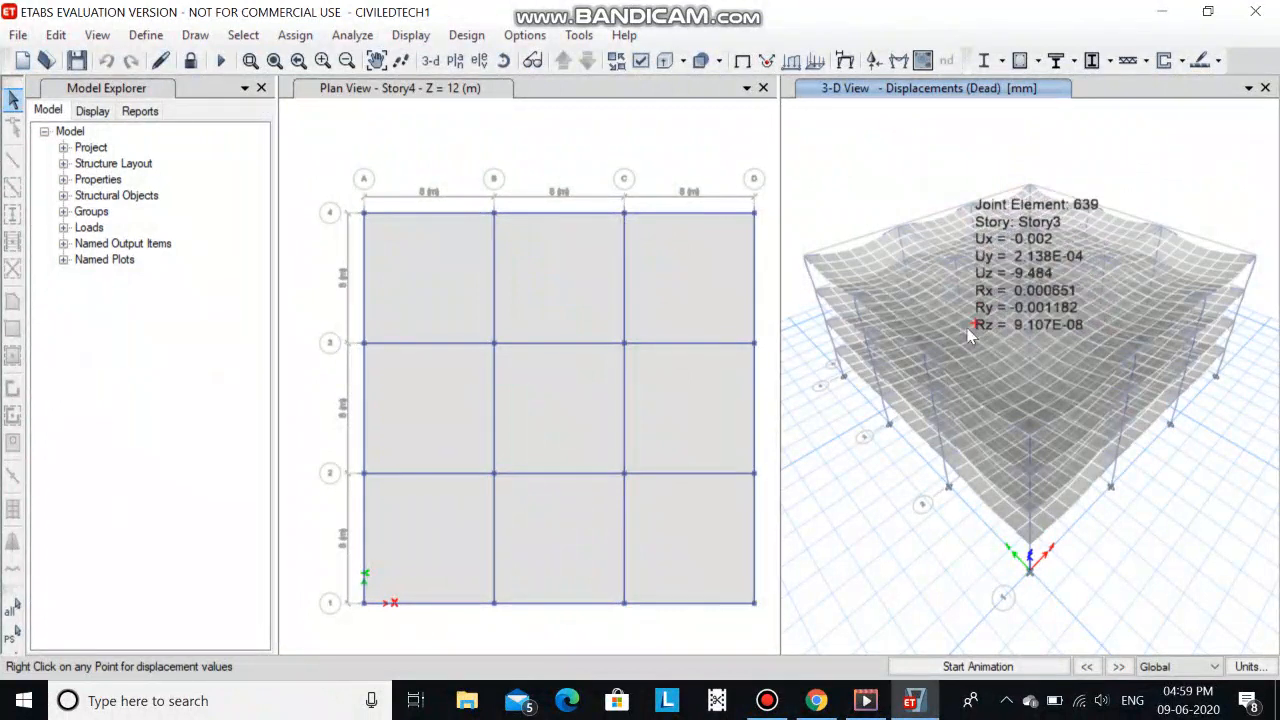
pyautogui.moveTo(1052, 343)
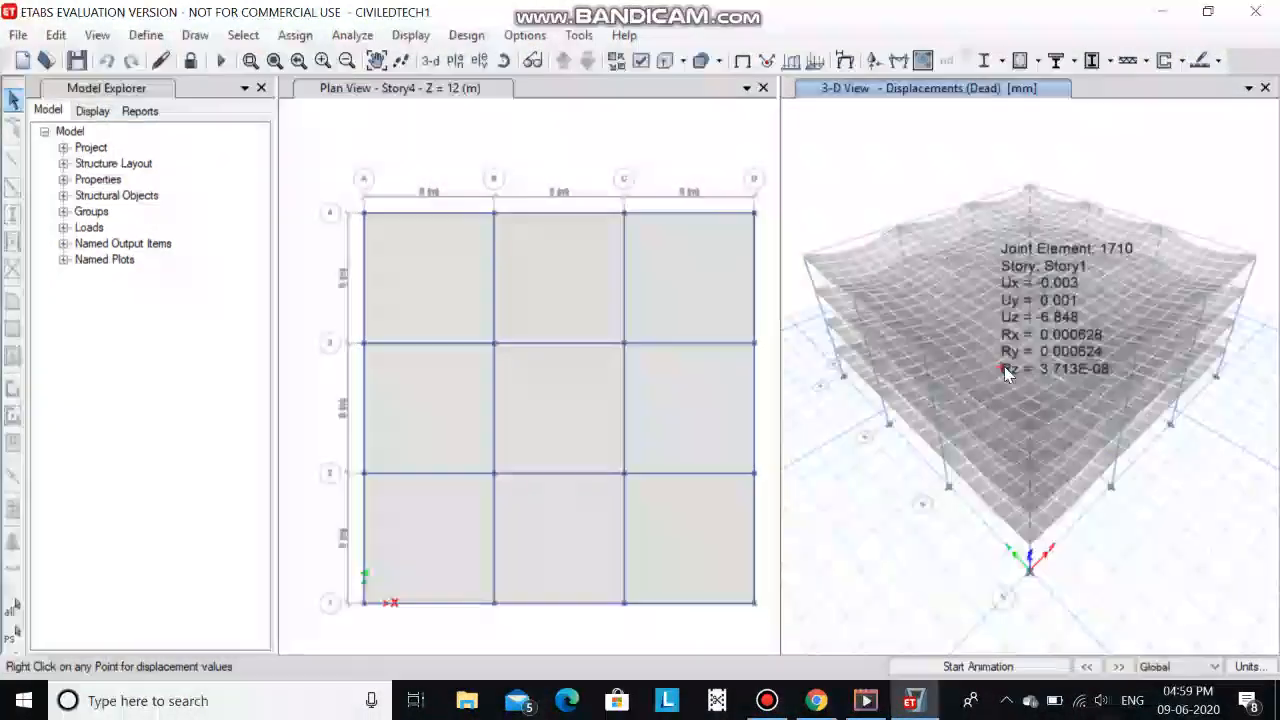
pyautogui.moveTo(997, 357)
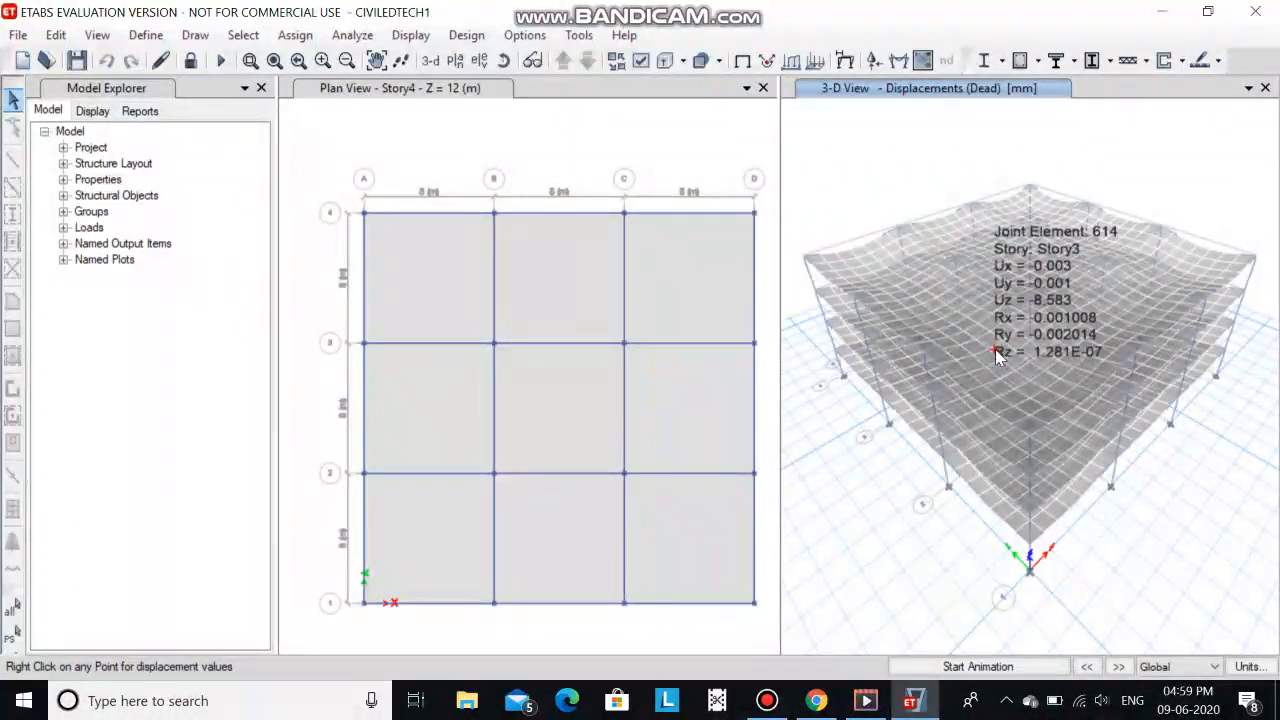
# - Review the concrete frame design preferences for the IS 456:2000 code and accept them
pyautogui.click(468, 36)
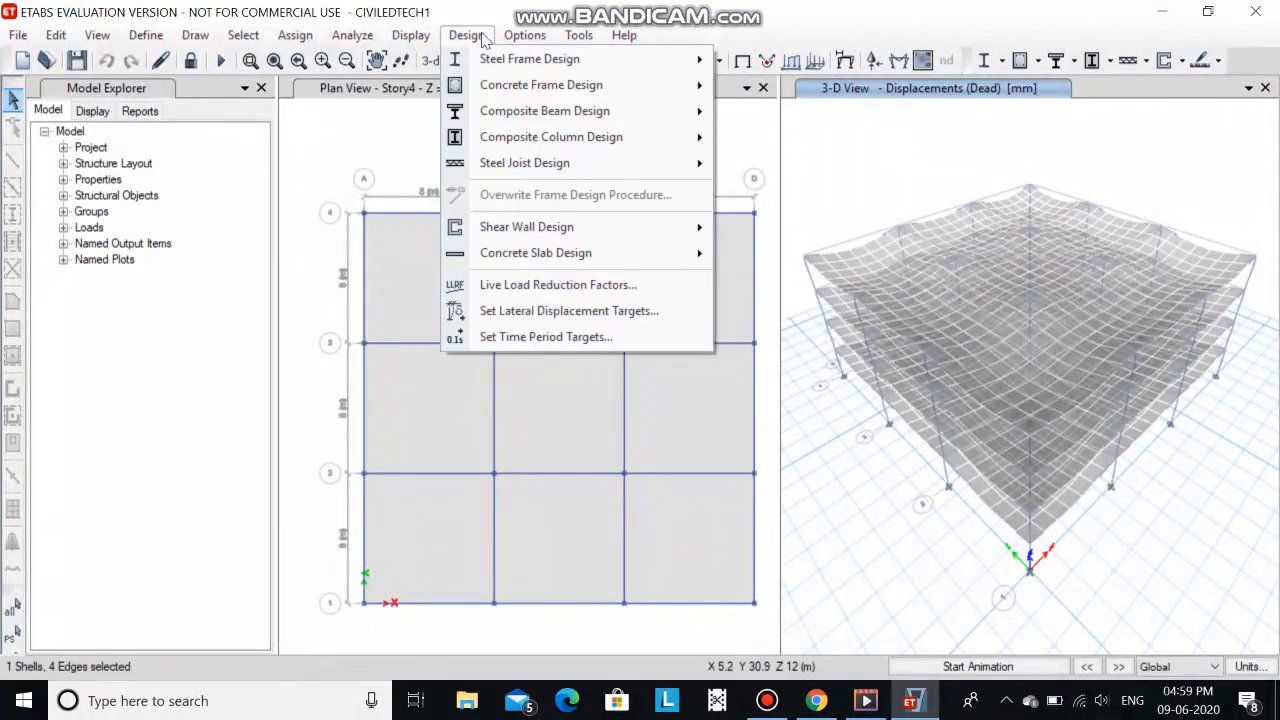
pyautogui.click(483, 38)
pyautogui.click(470, 36)
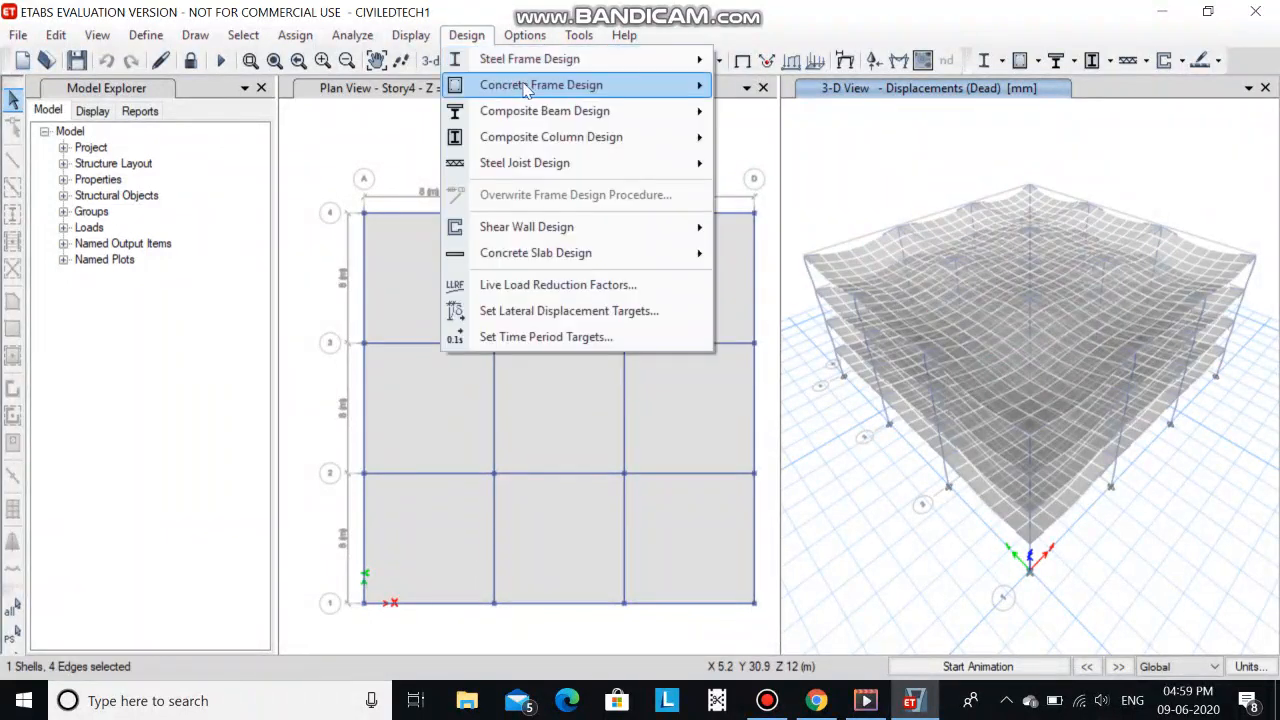
pyautogui.moveTo(620, 88)
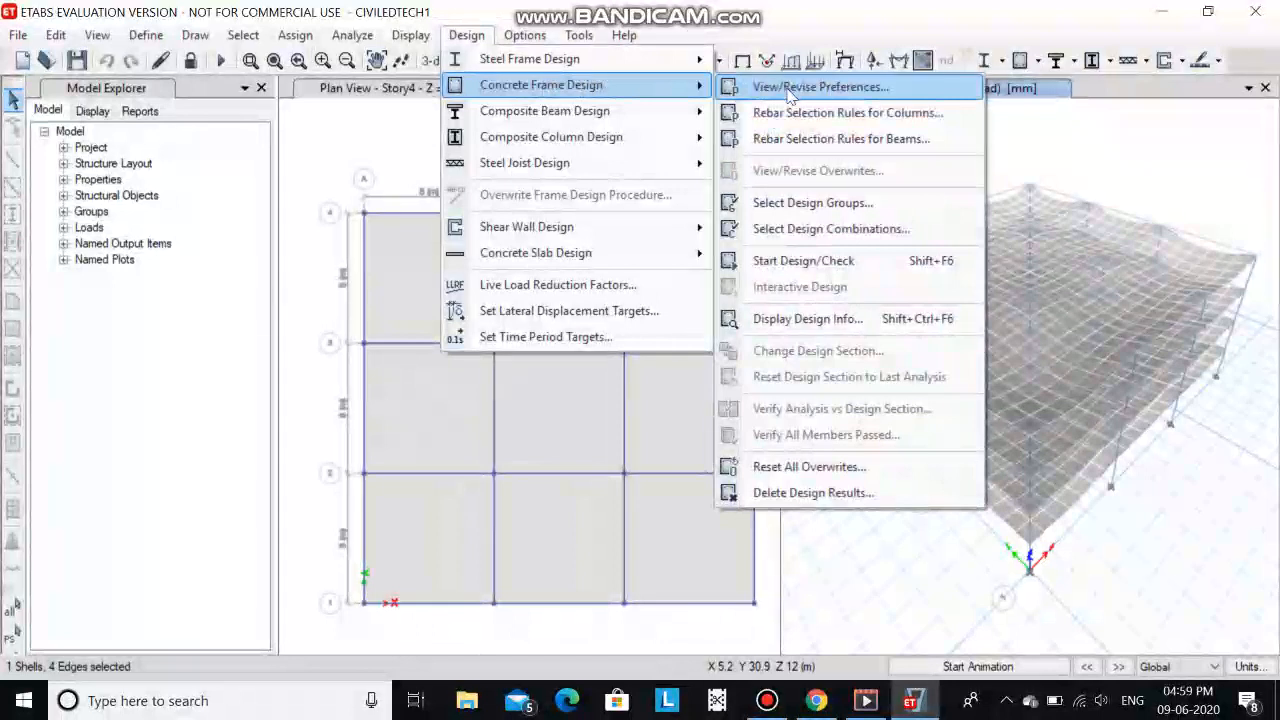
pyautogui.click(790, 90)
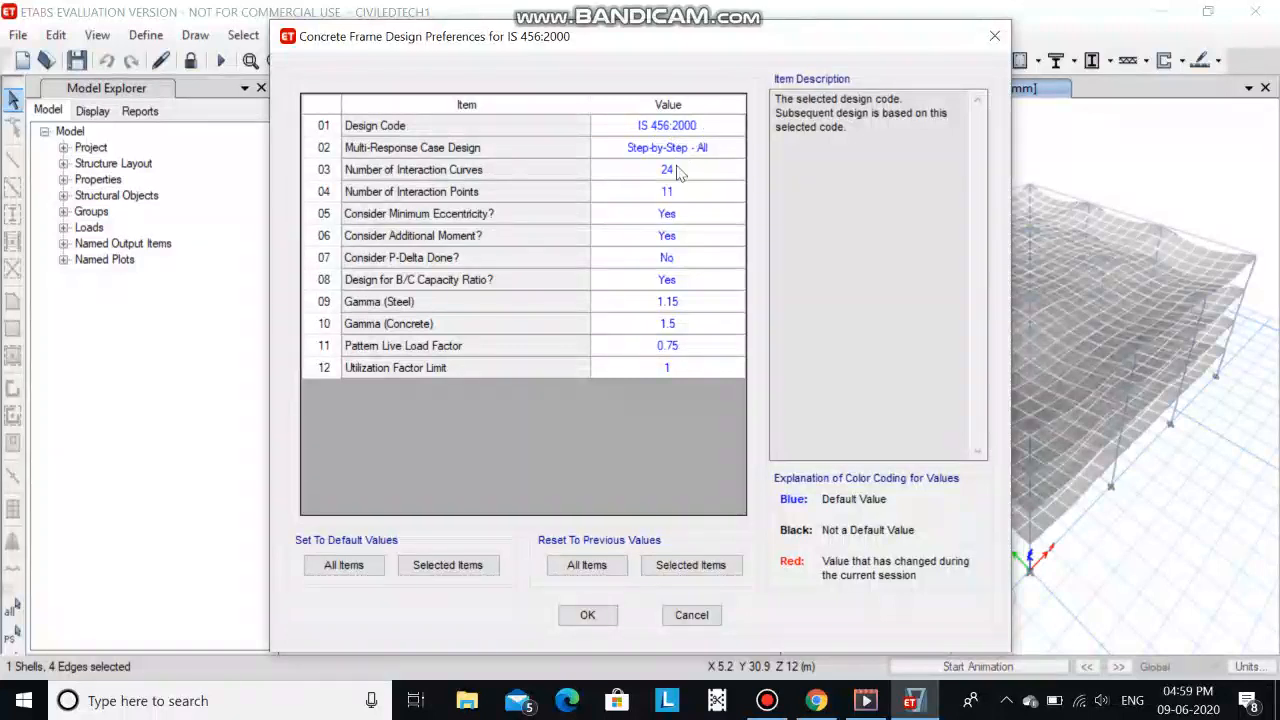
pyautogui.click(600, 613)
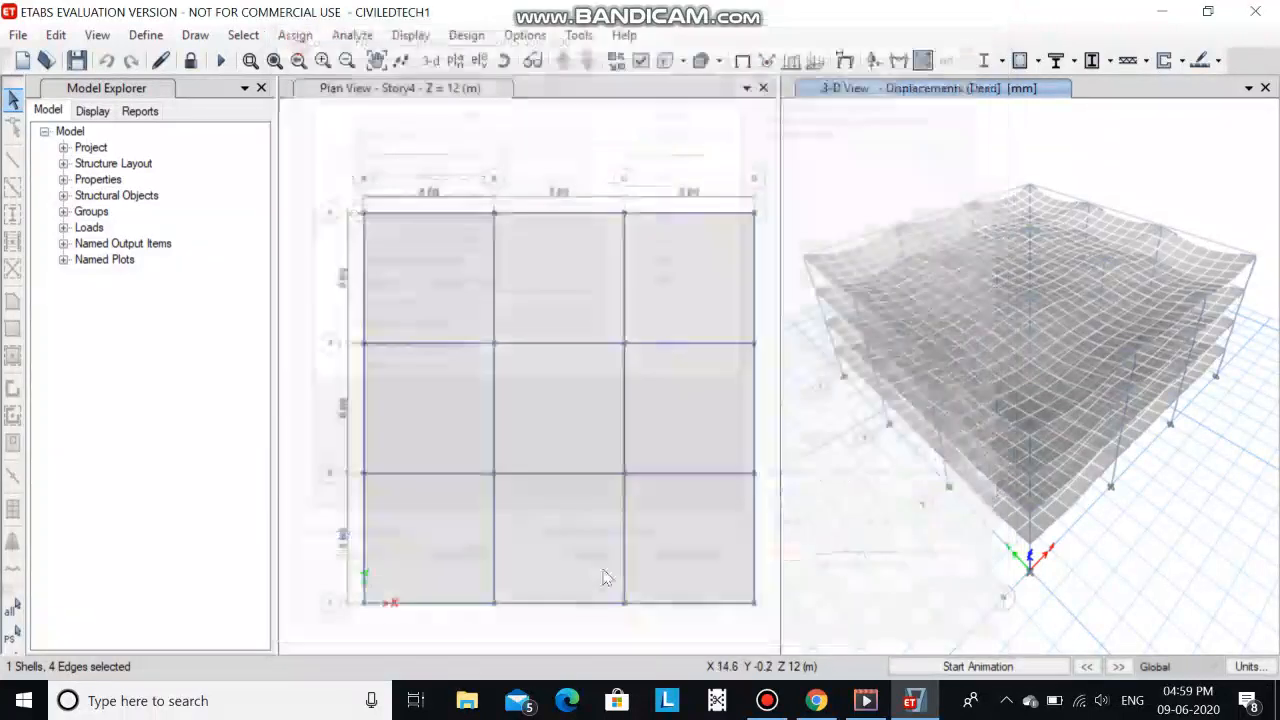
# - Run the concrete frame design check on the analyzed building model
pyautogui.click(466, 35)
pyautogui.moveTo(585, 90)
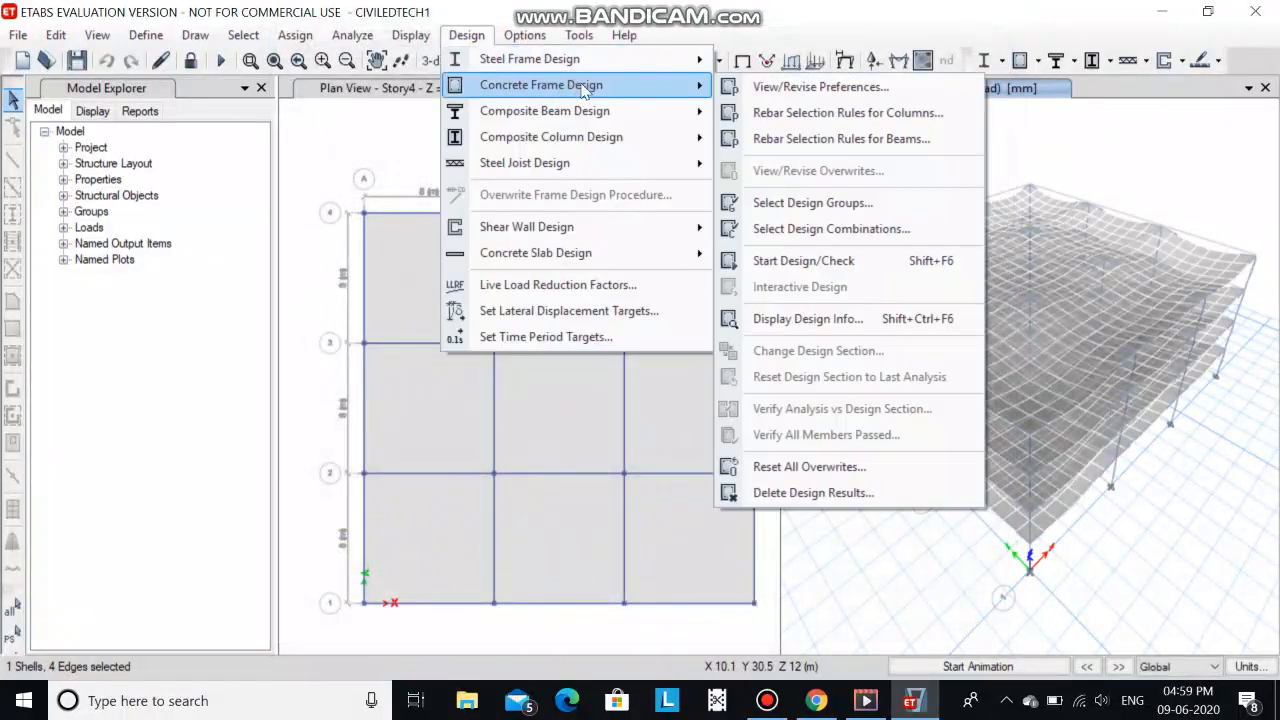
pyautogui.click(818, 266)
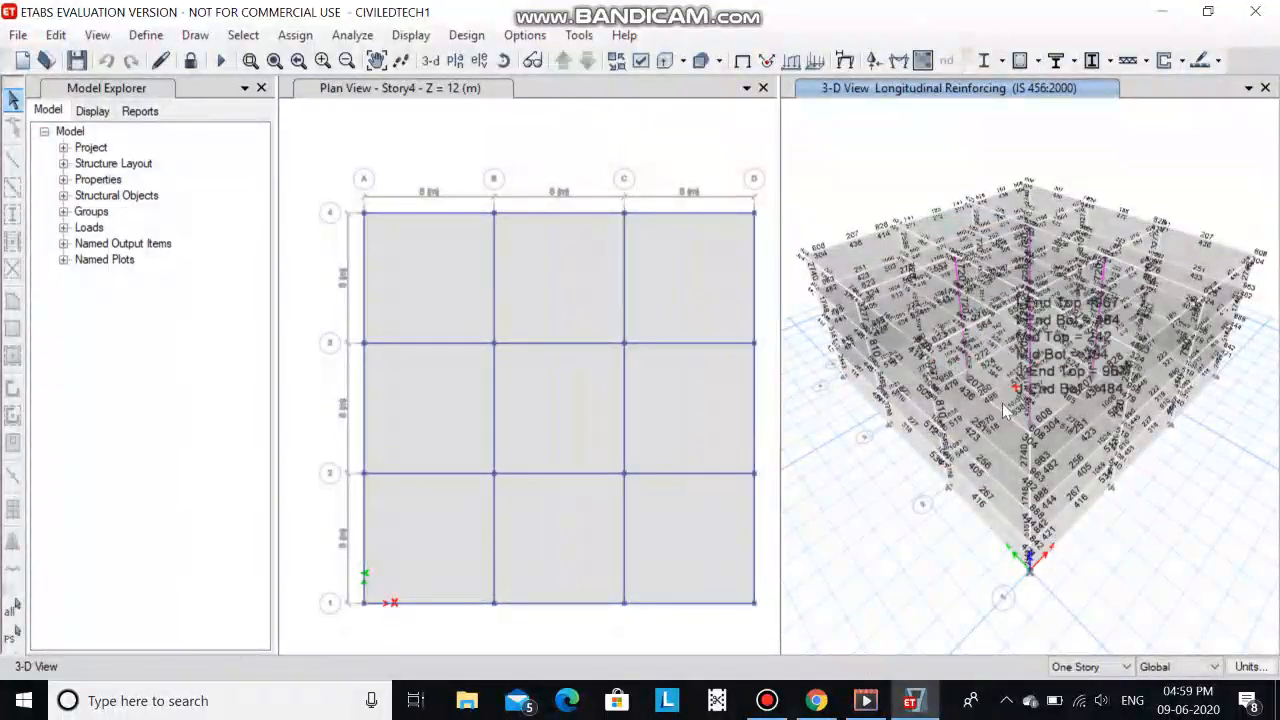
# - Examine the longitudinal reinforcement of the beams, including the design detail summary of Story2 beam B19 for flexure, shear and torsion
pyautogui.moveTo(982, 391)
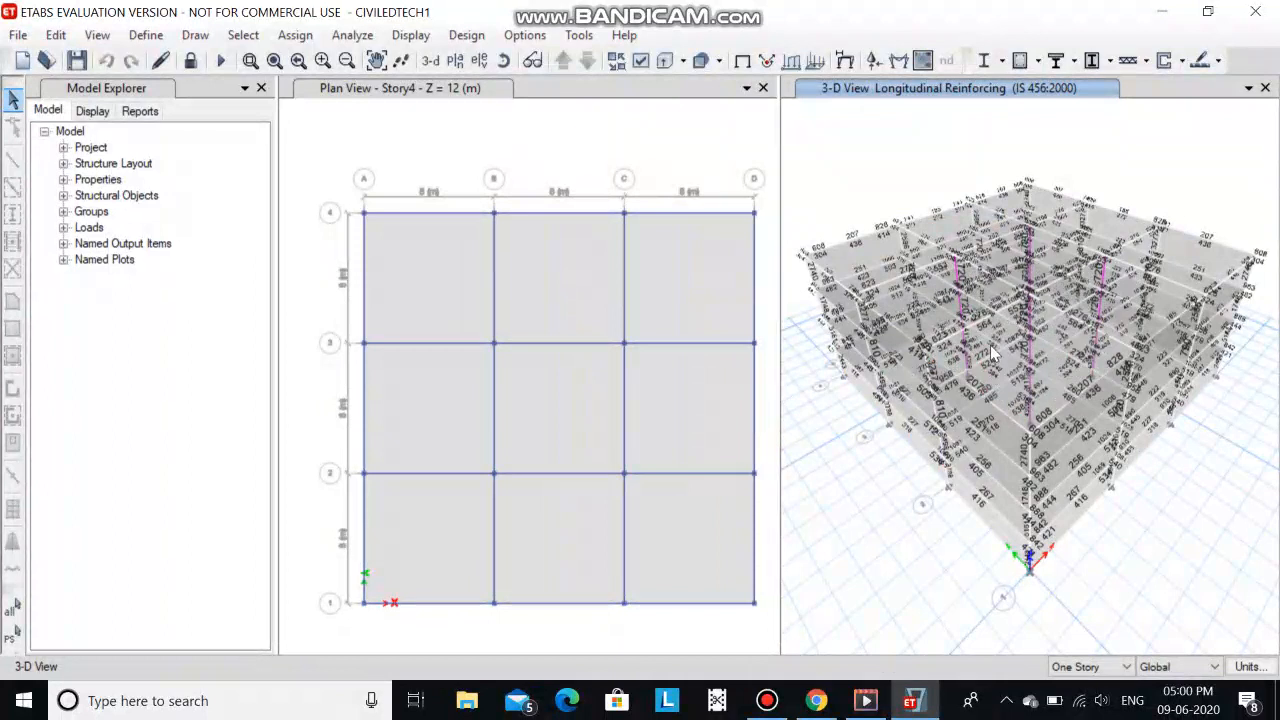
pyautogui.moveTo(957, 330)
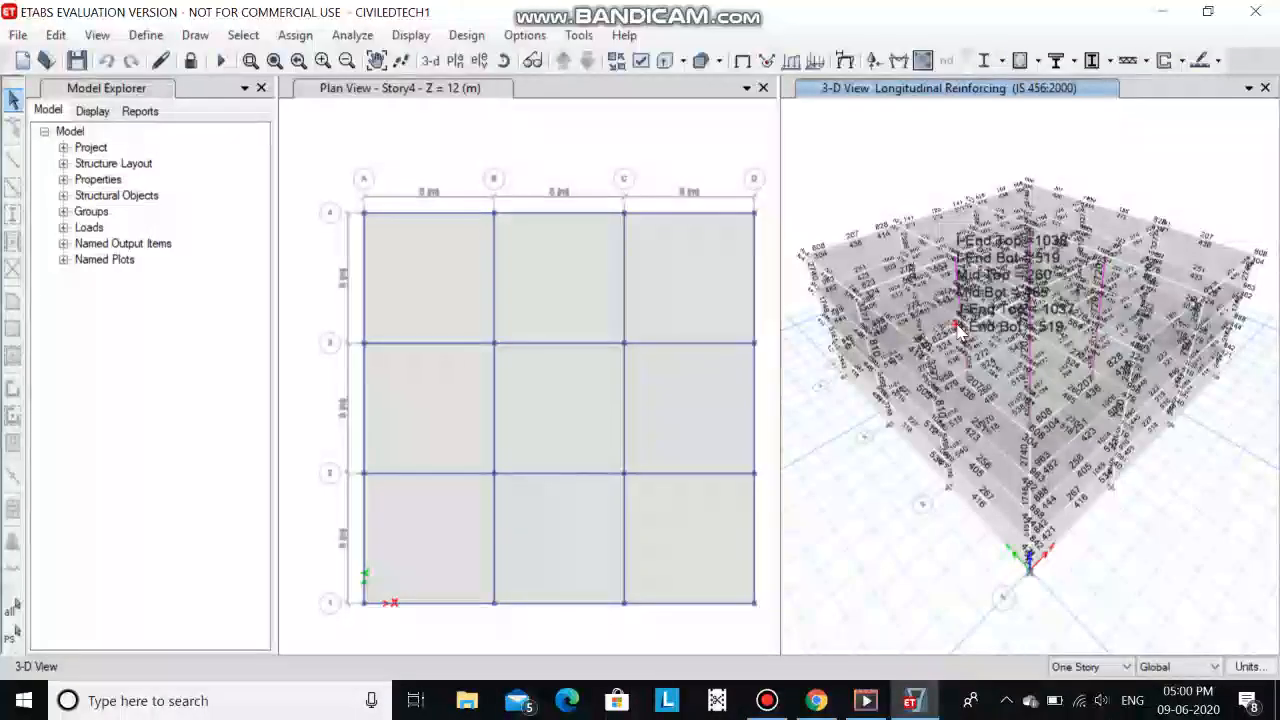
pyautogui.rightClick(957, 330)
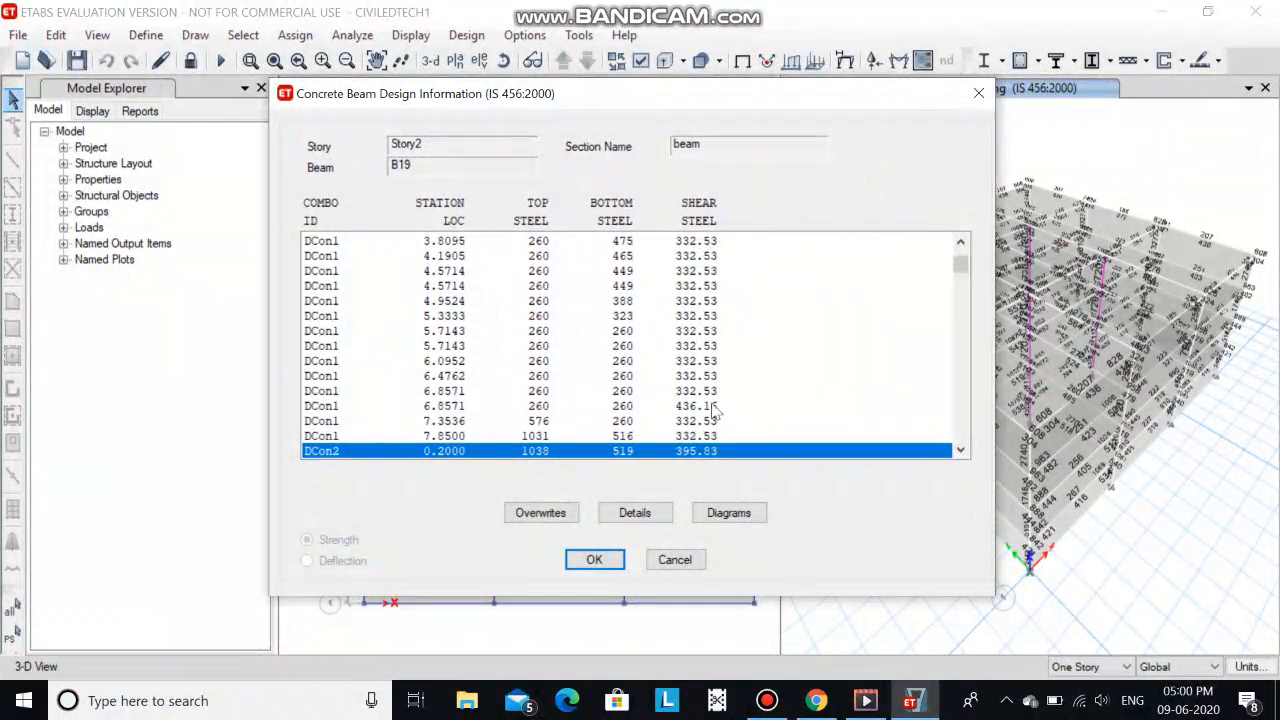
pyautogui.click(640, 510)
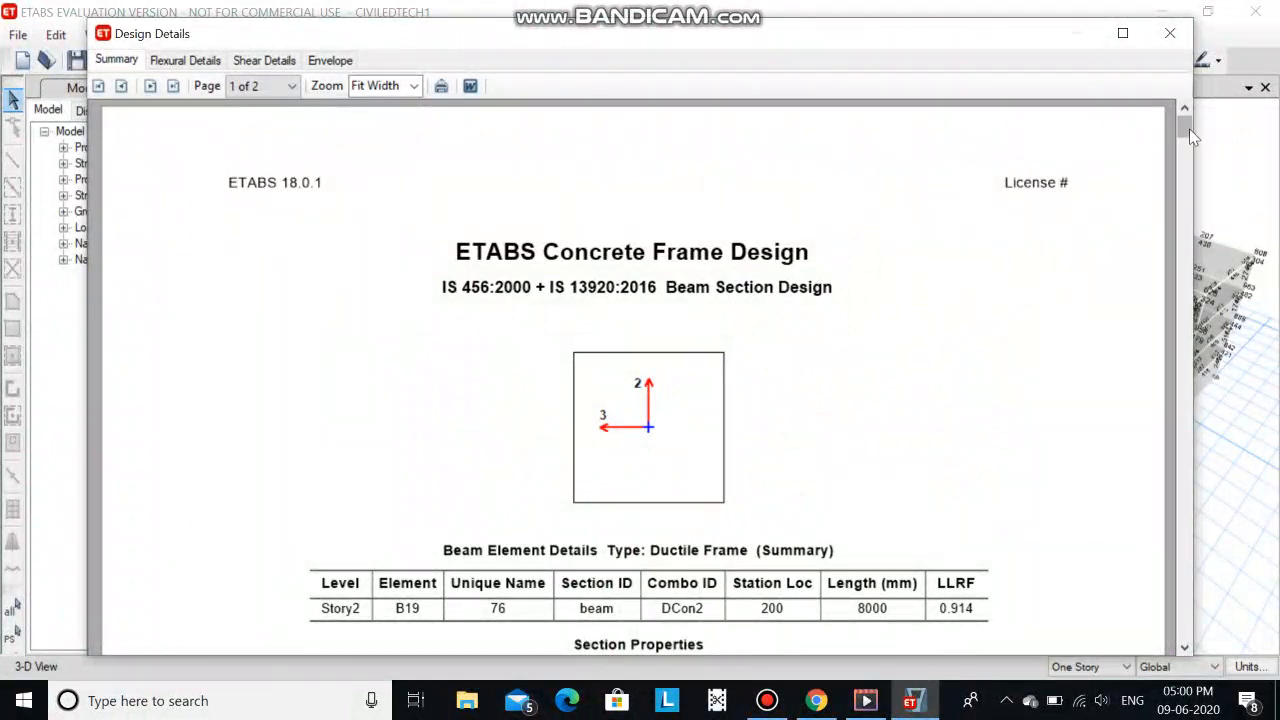
pyautogui.moveTo(1187, 150); pyautogui.dragTo(1168, 376)
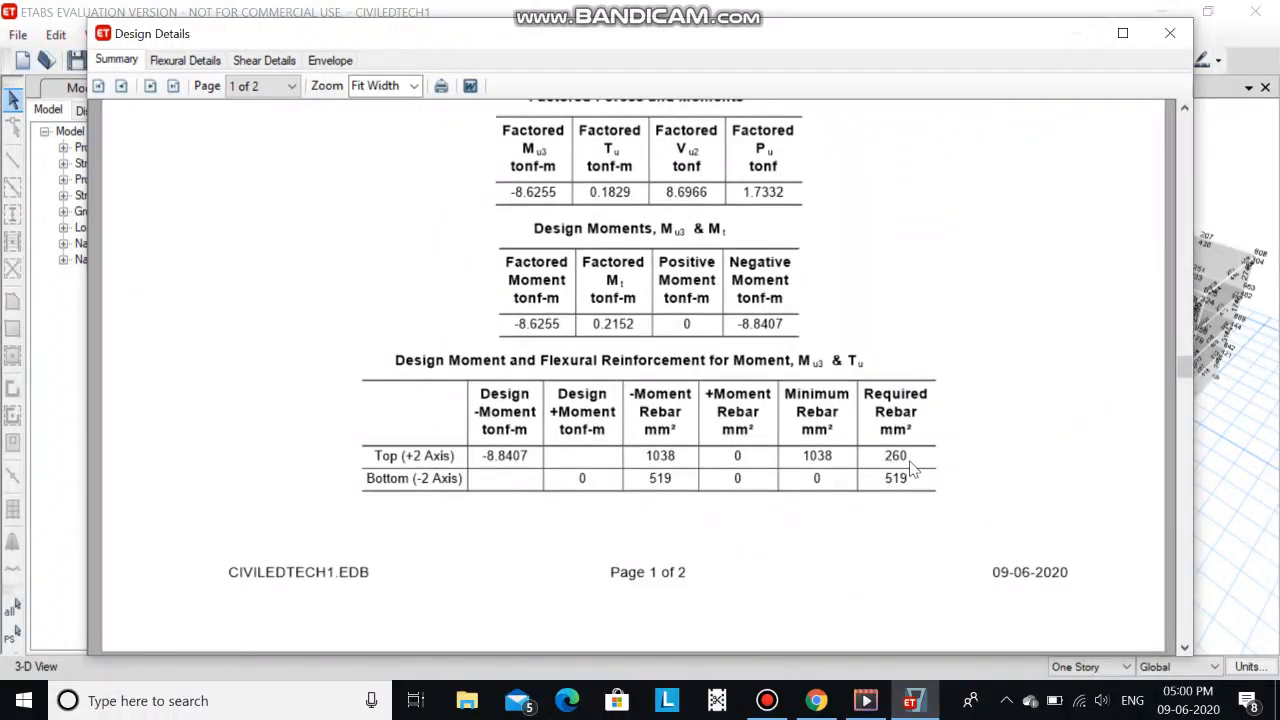
pyautogui.moveTo(1188, 375)
pyautogui.mouseDown()
pyautogui.moveTo(1172, 435)
pyautogui.moveTo(1176, 394)
pyautogui.mouseUp()
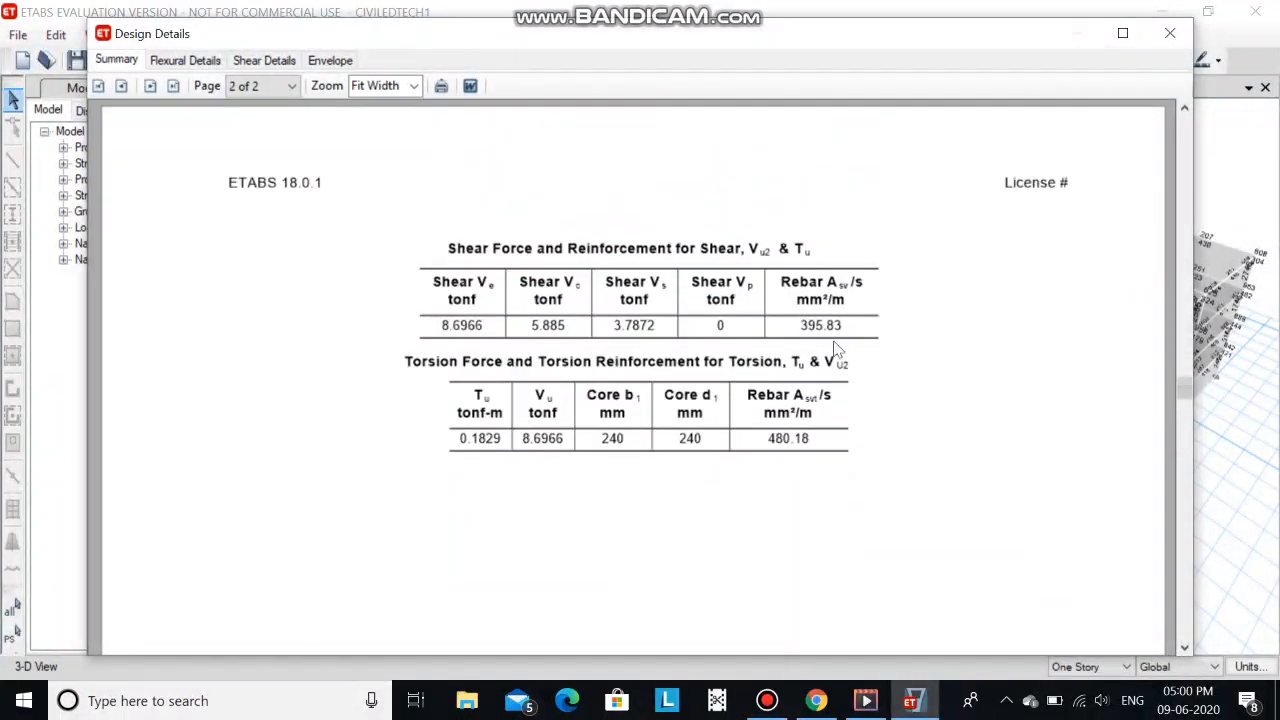
pyautogui.click(1170, 33)
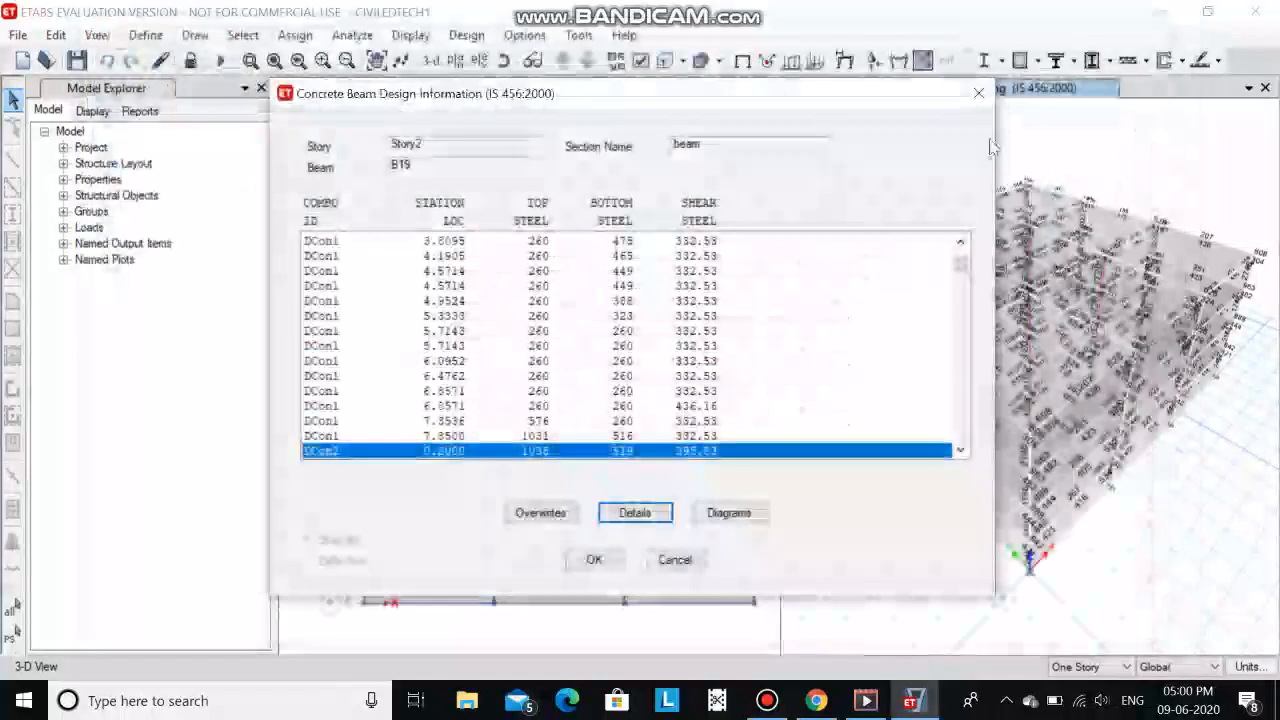
pyautogui.click(979, 95)
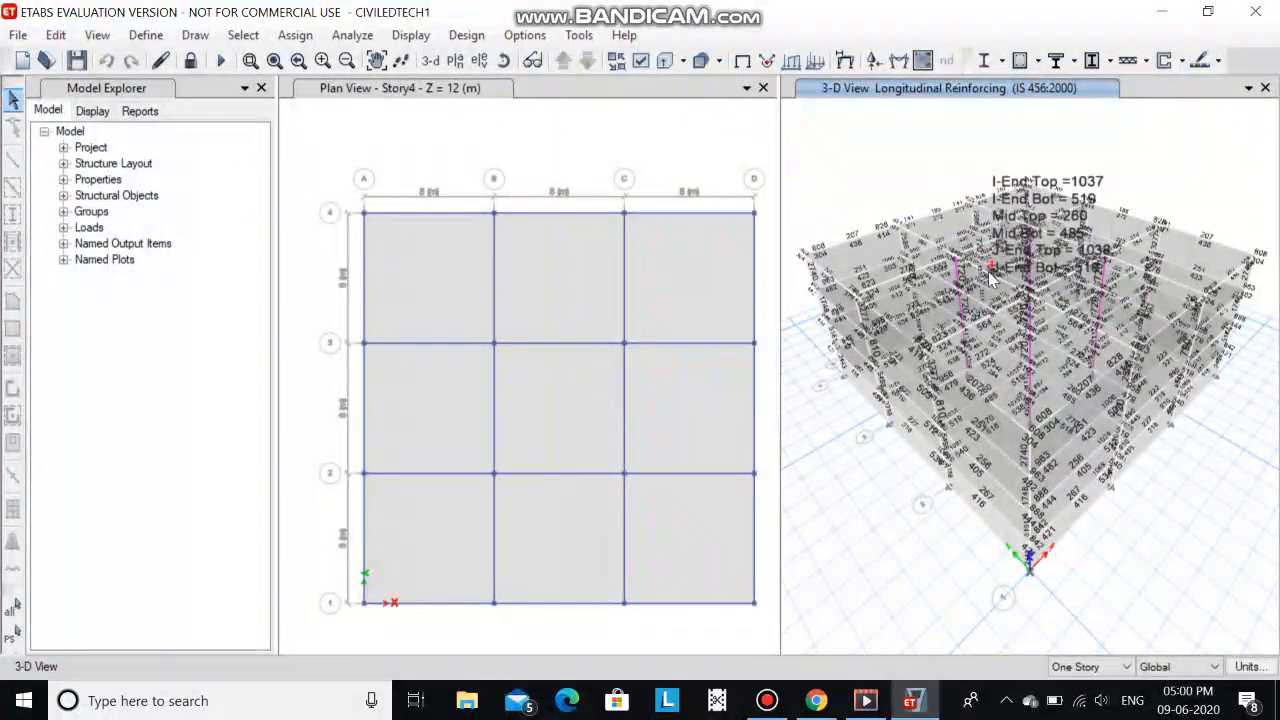
pyautogui.moveTo(920, 297)
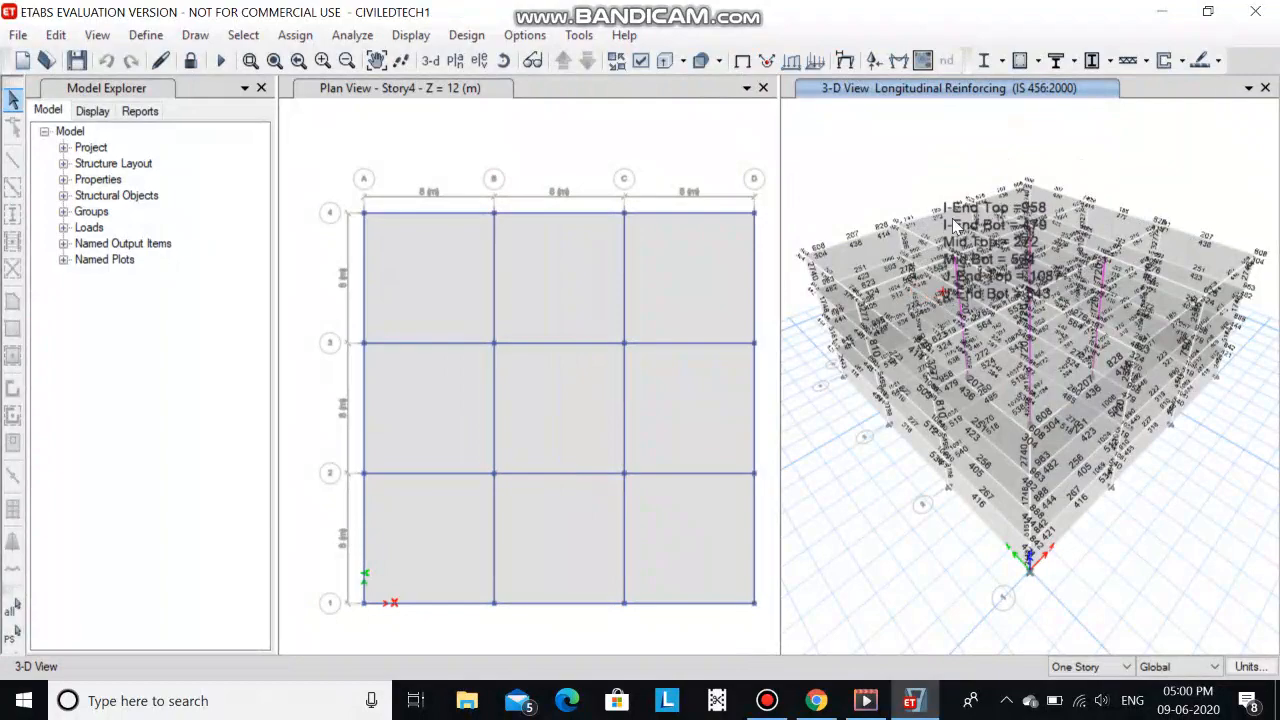
# - Display the Moment 3-3 diagram for the Dead case and inspect front-edge beam B13's shear, moment and deflection with Scroll for Values
pyautogui.click(899, 63)
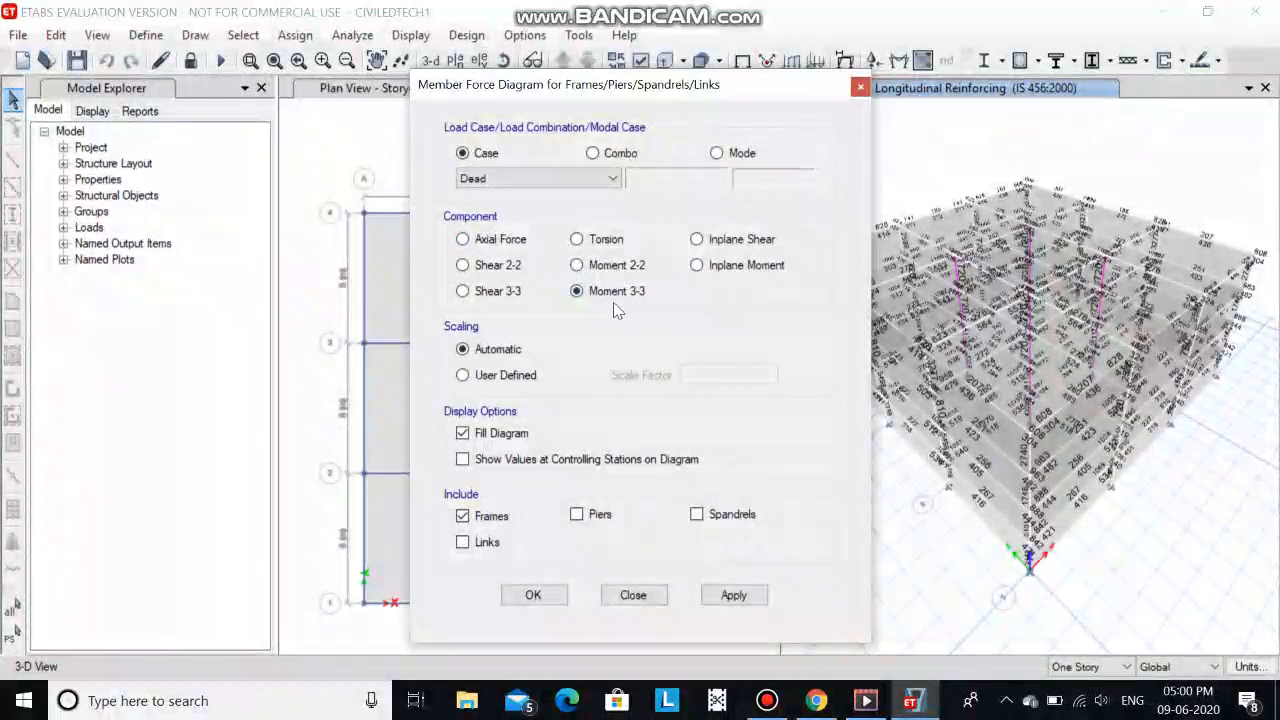
pyautogui.click(731, 595)
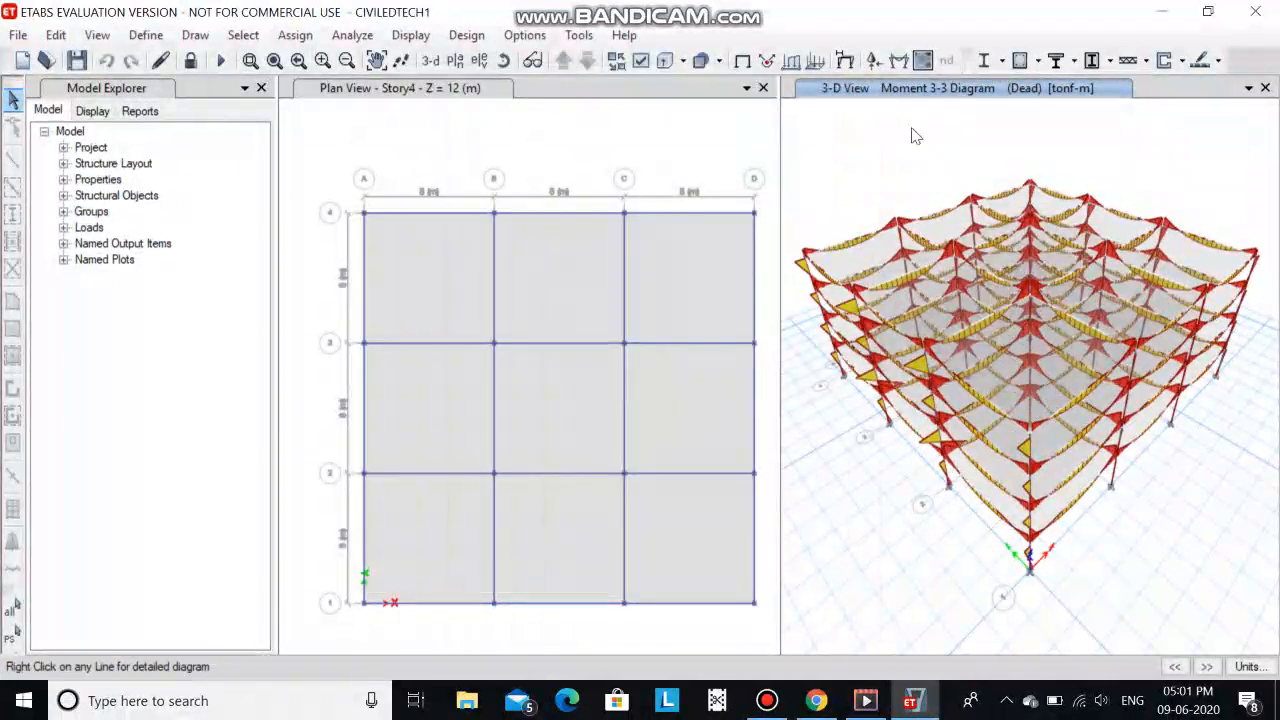
pyautogui.rightClick(1058, 455)
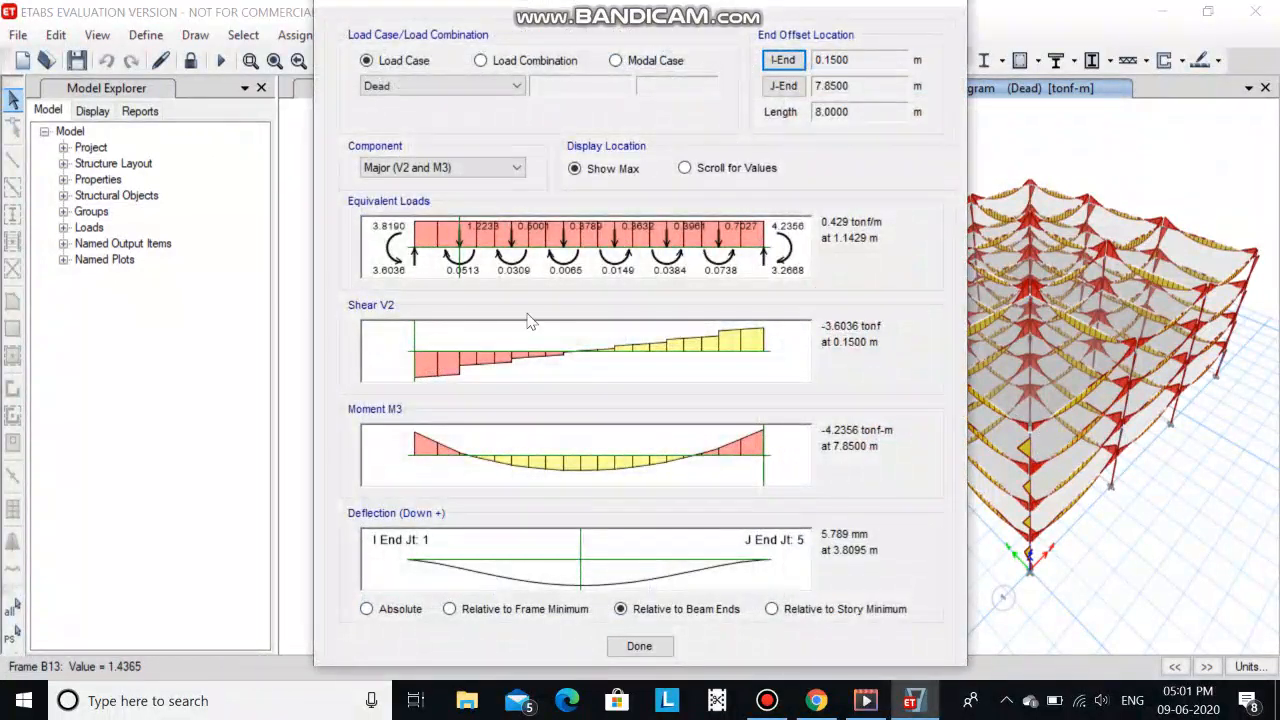
pyautogui.click(684, 167)
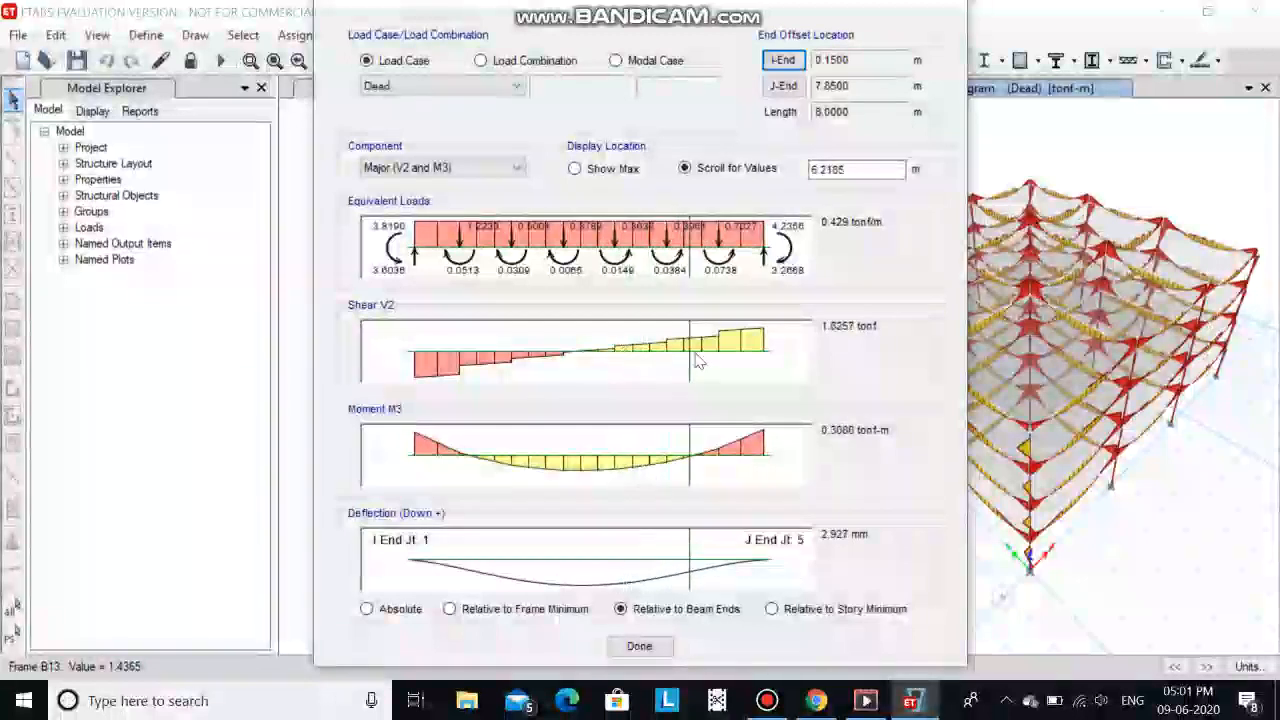
pyautogui.click(639, 646)
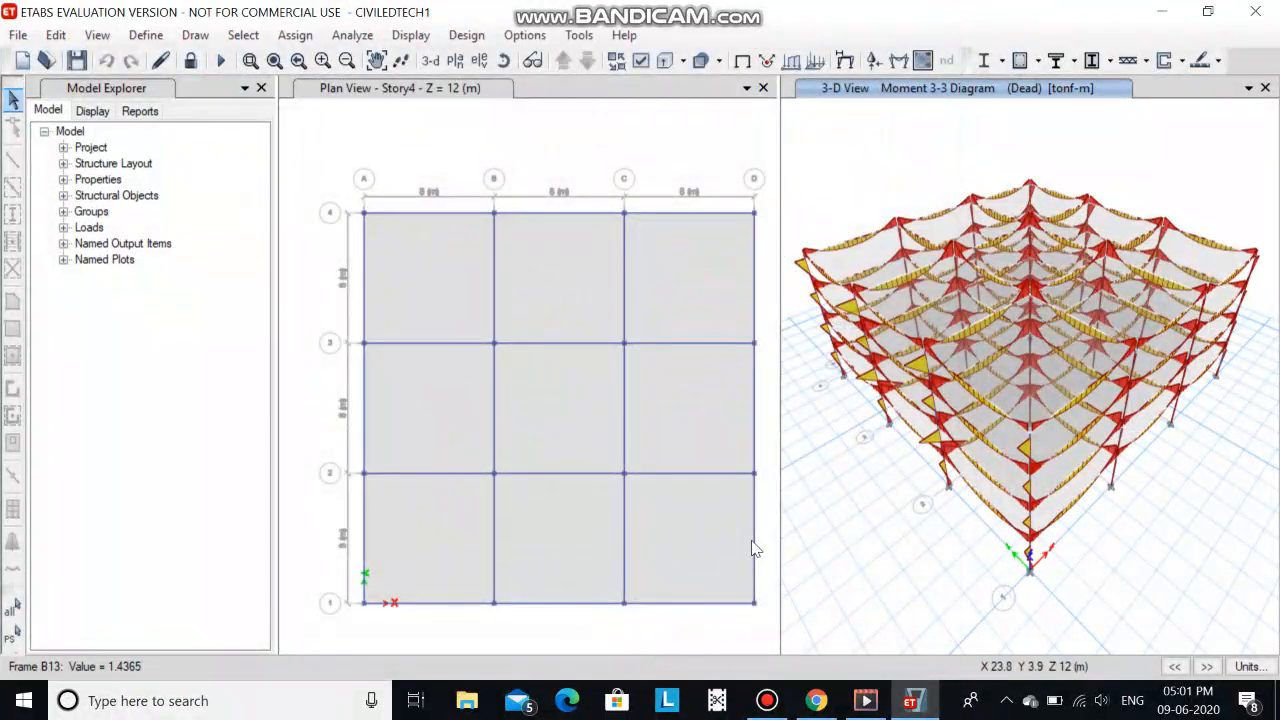
# - Verify whether all concrete frame members pass the design check
pyautogui.click(468, 36)
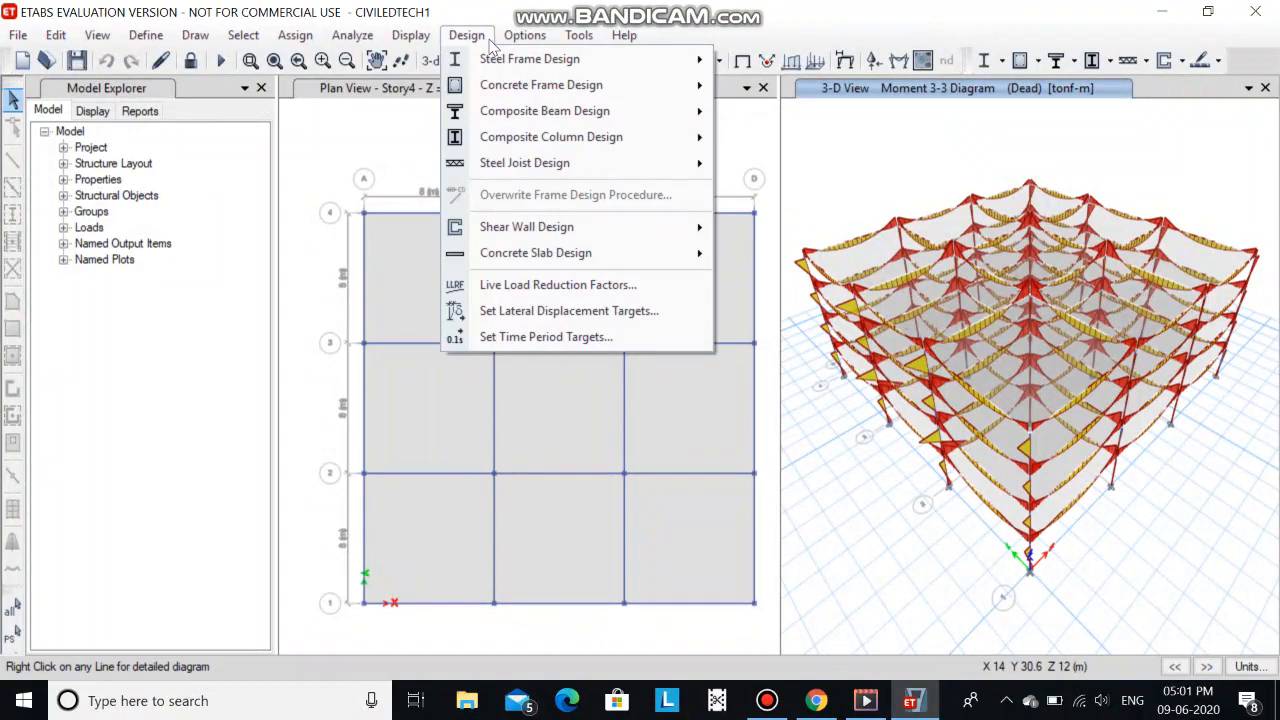
pyautogui.moveTo(506, 80)
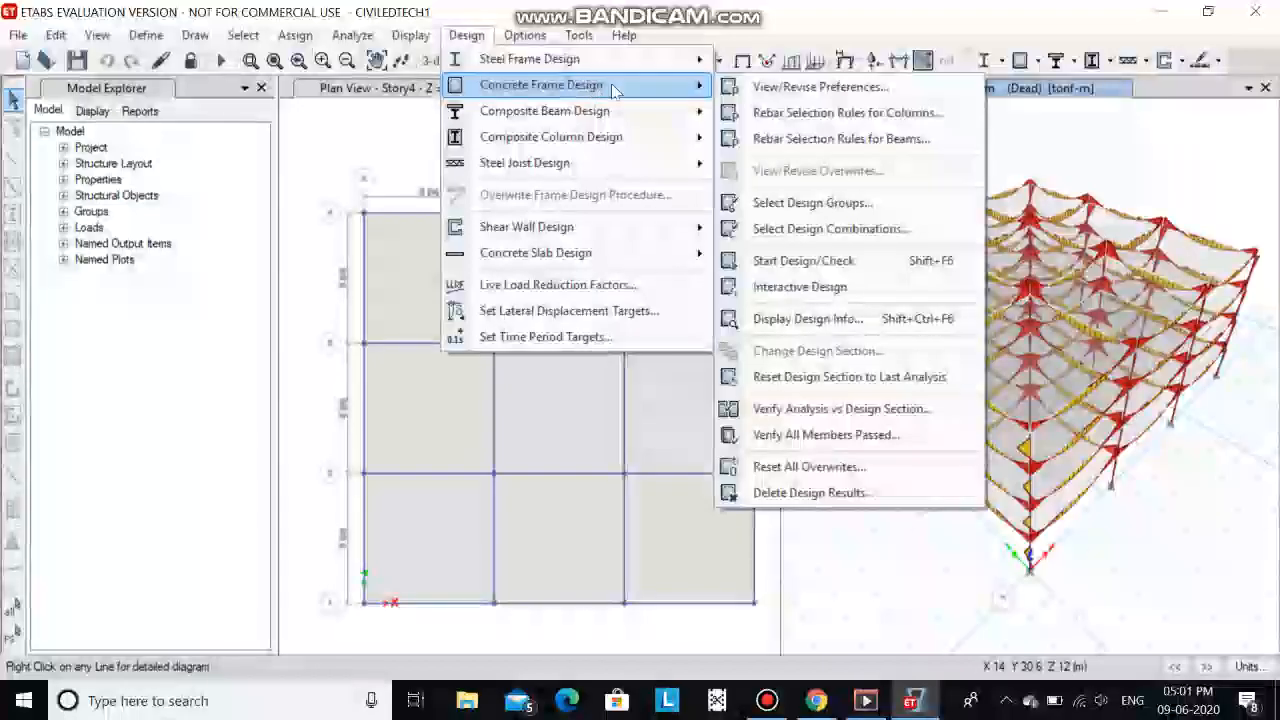
pyautogui.click(813, 436)
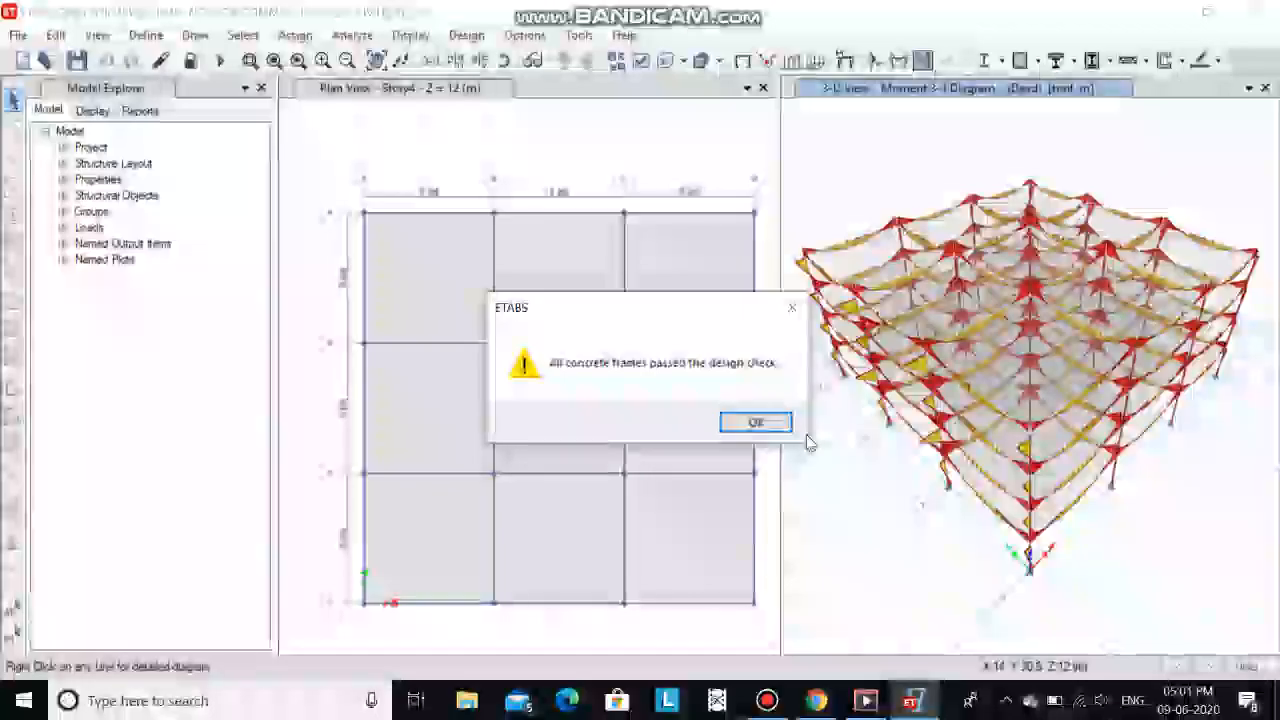
pyautogui.click(757, 424)
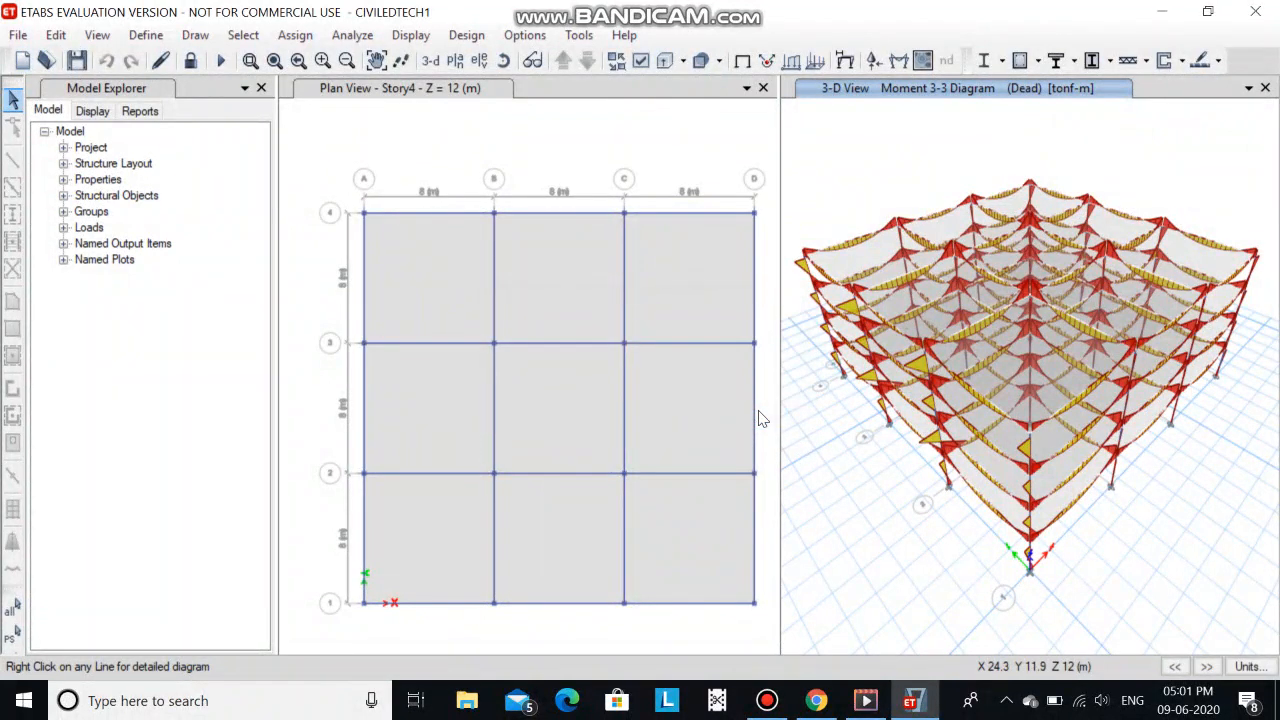